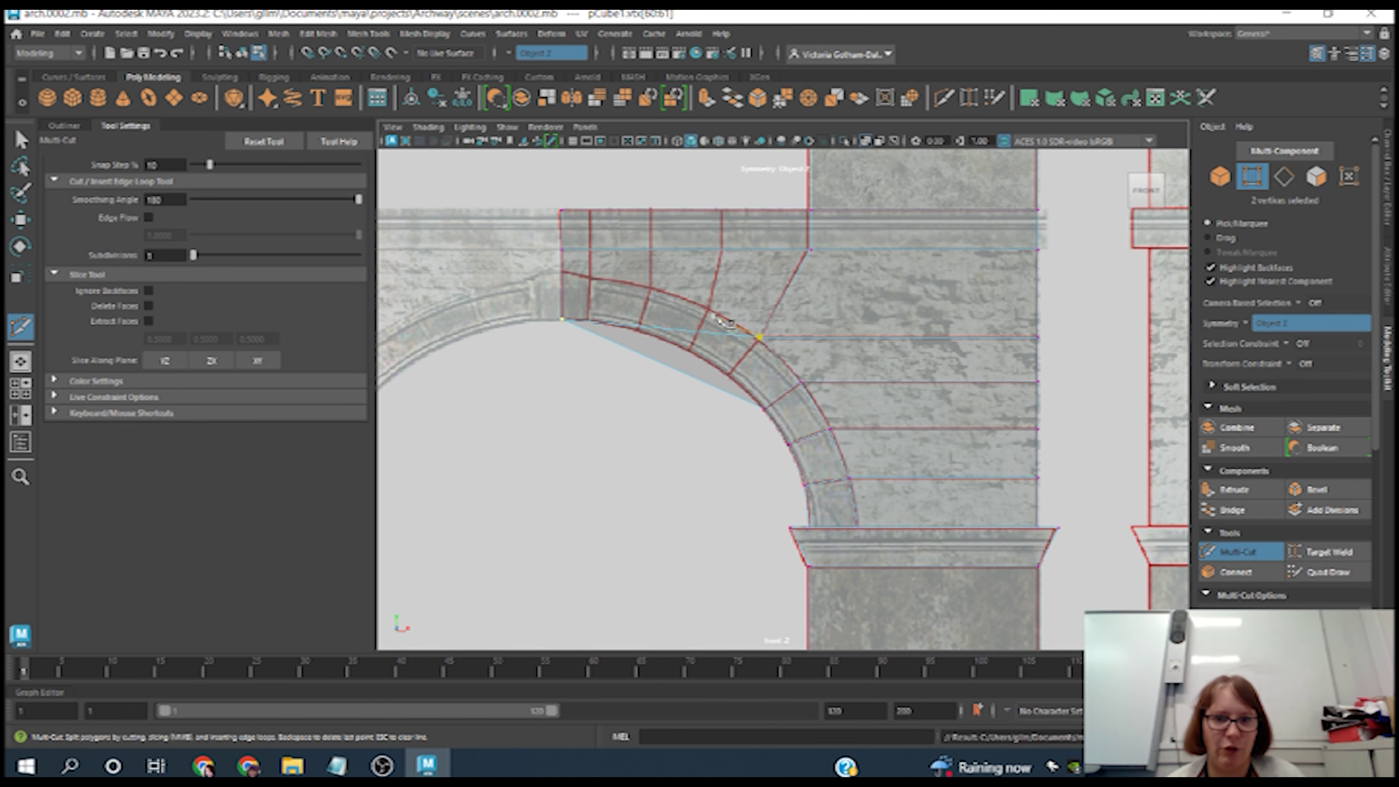
Step: Turn symmetry off for the Multi-Cut work on the arch
click(760, 338)
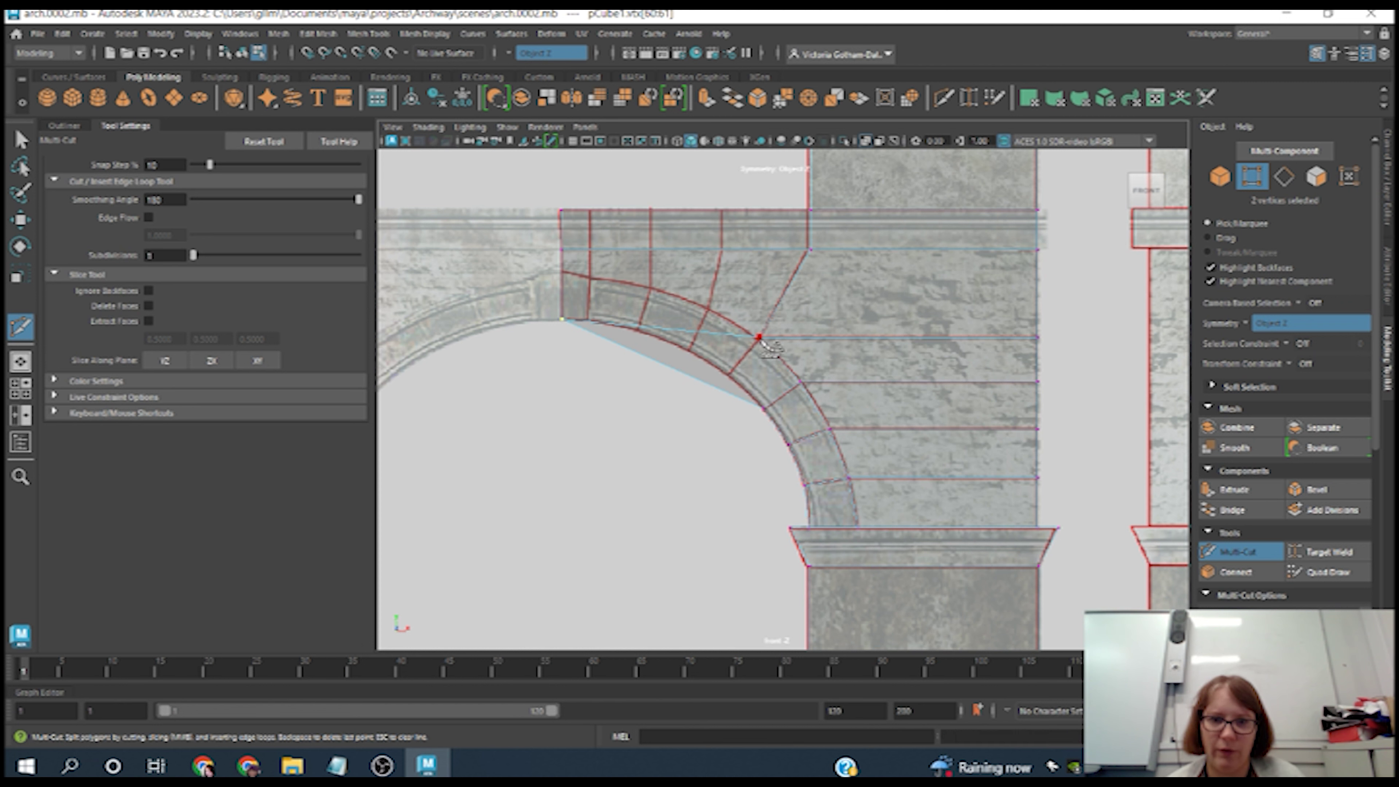
click(717, 390)
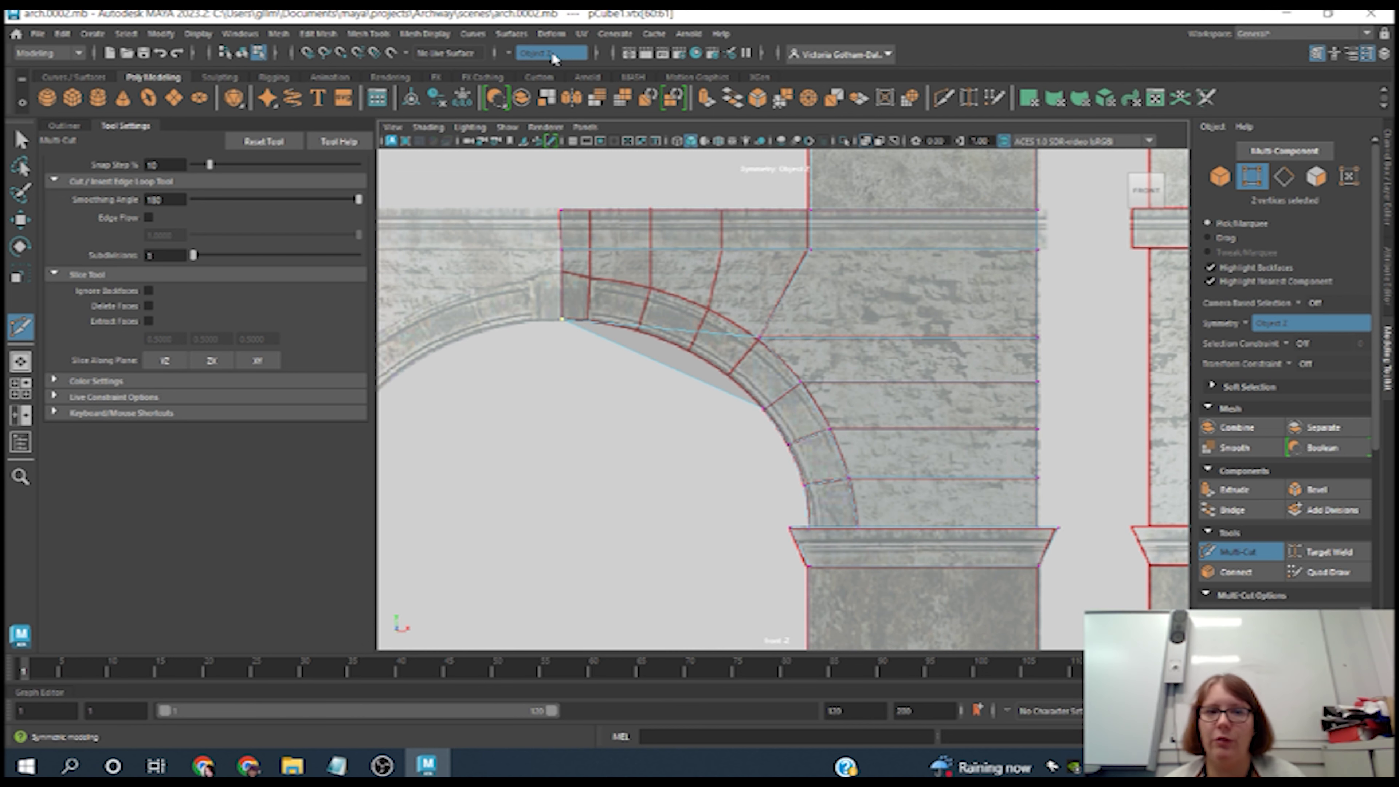
click(509, 52)
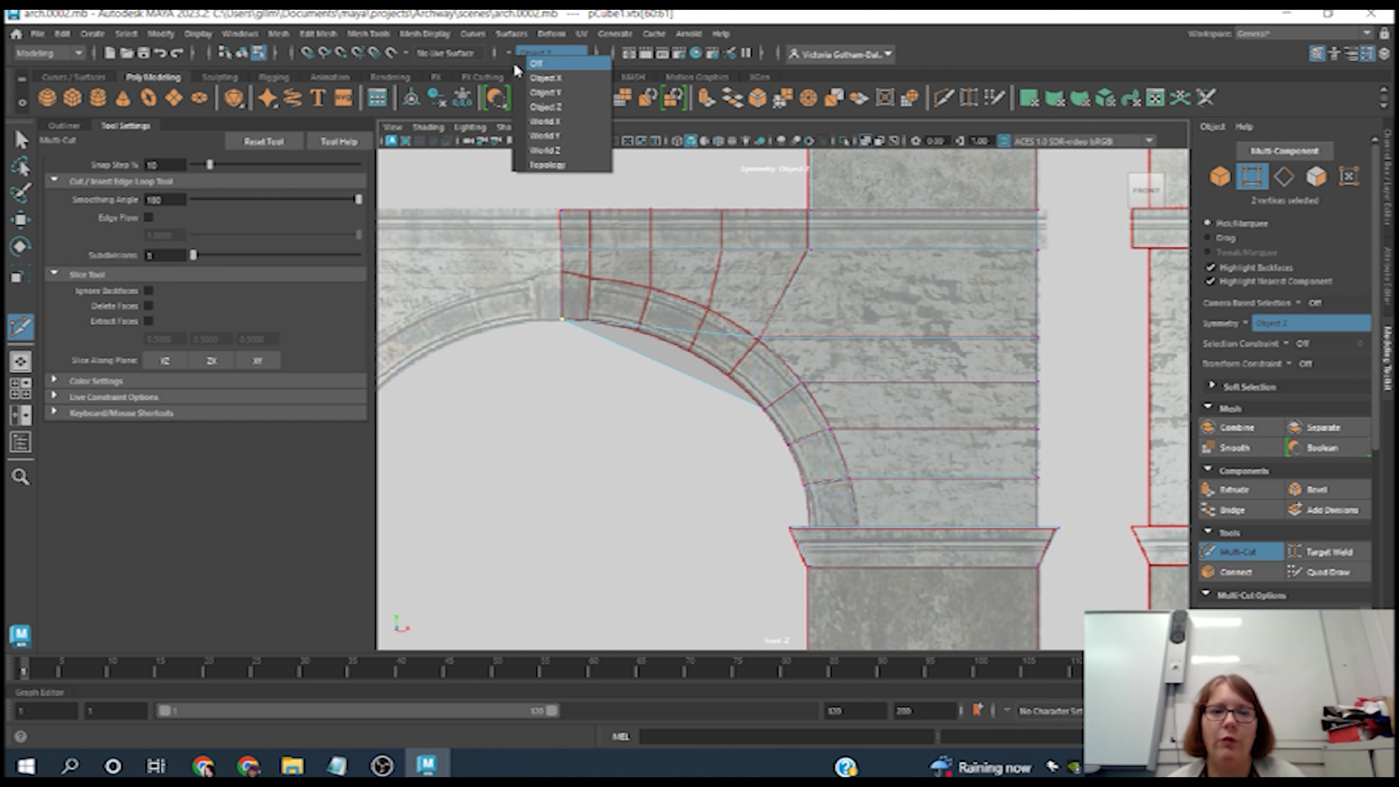
click(537, 64)
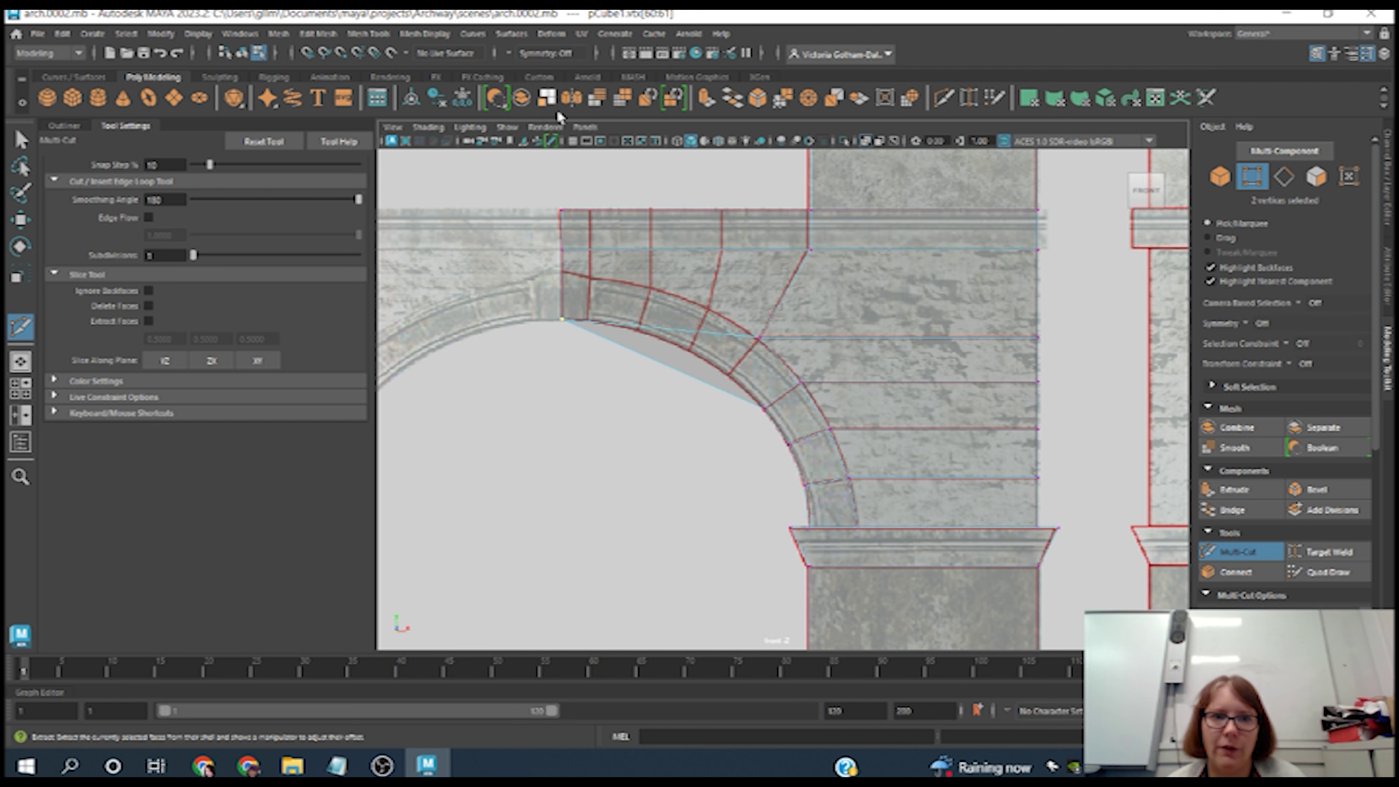
Step: Multi-Cut the arch from the outer ring vertex at the diagonal joint, down the front, across the underside and up to the matching back vertex
click(759, 338)
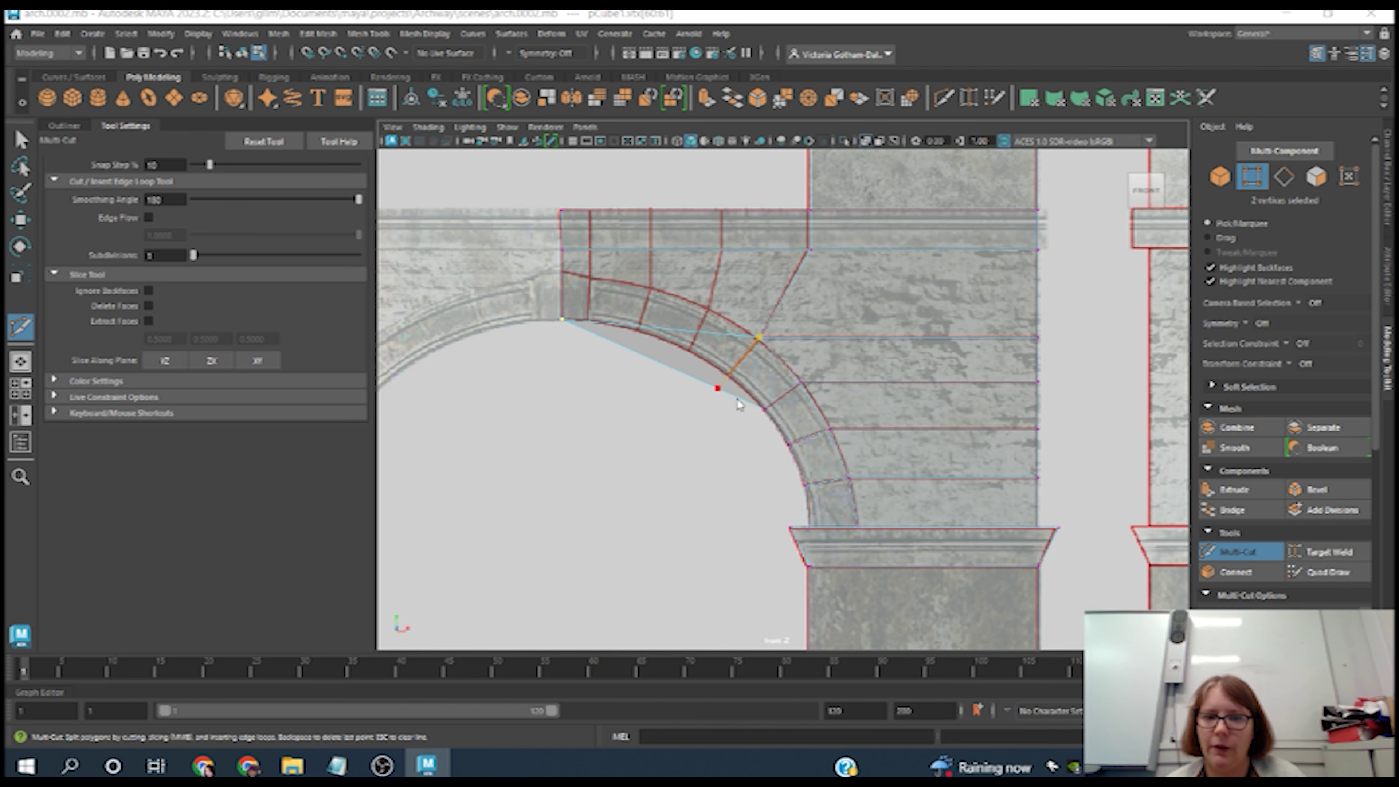
key(space)
alt+drag(993, 313, 1041, 237)
alt+right_drag(1041, 237, 1124, 278)
alt+middle_drag(1069, 279, 1005, 377)
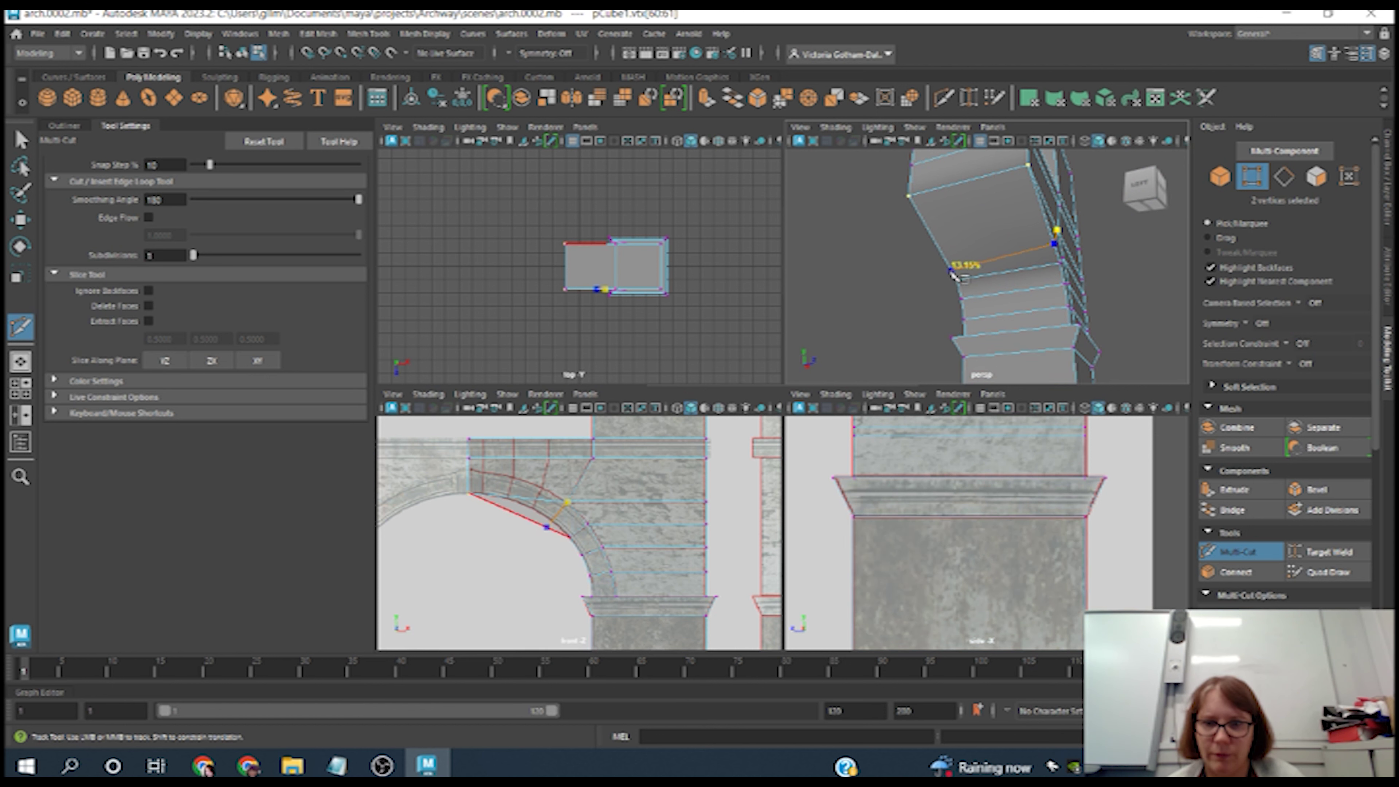
click(949, 267)
alt+drag(890, 306, 1008, 304)
click(1023, 267)
key(Return)
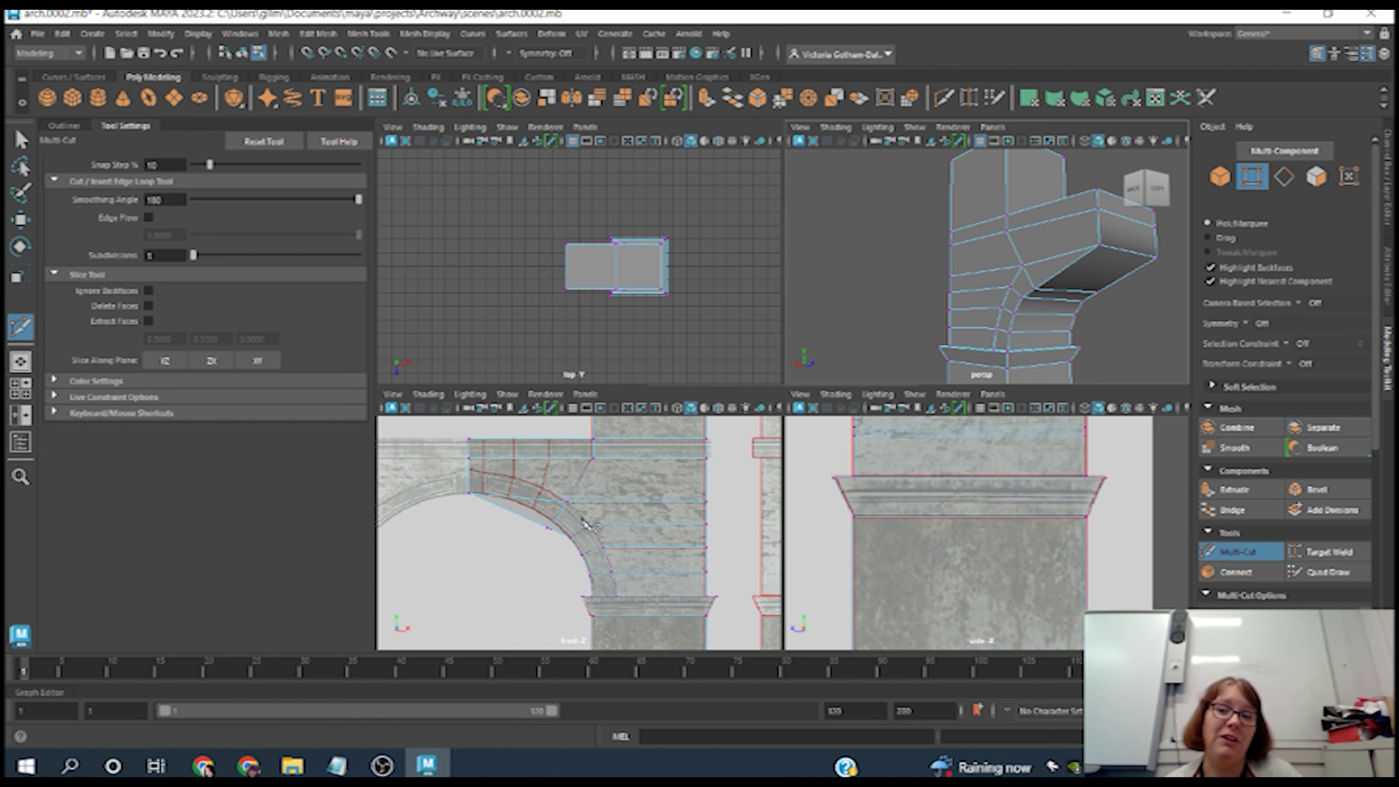
Step: Snap the new back vertex under the arch into horizontal and vertical alignment with its front counterpart
scroll(528, 533, up, 5)
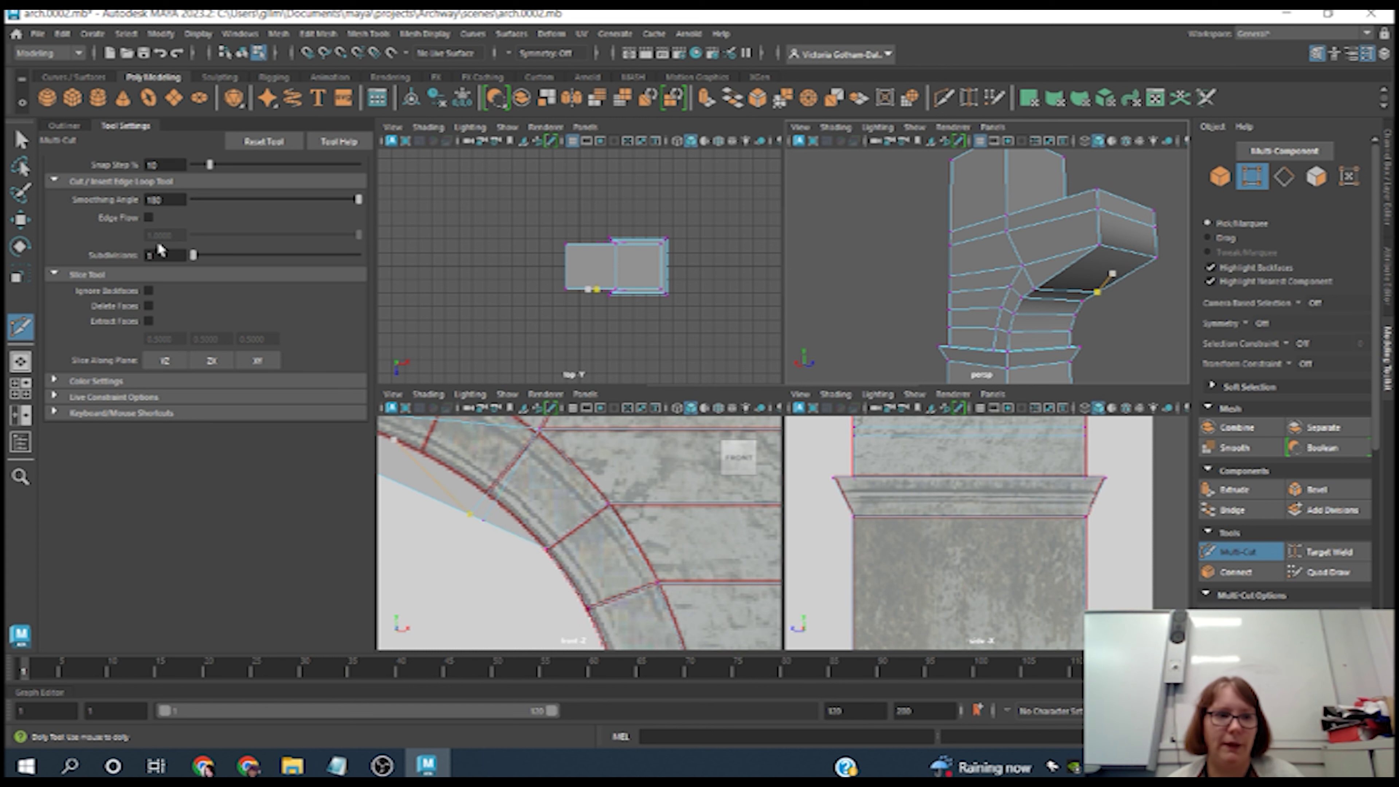
click(19, 219)
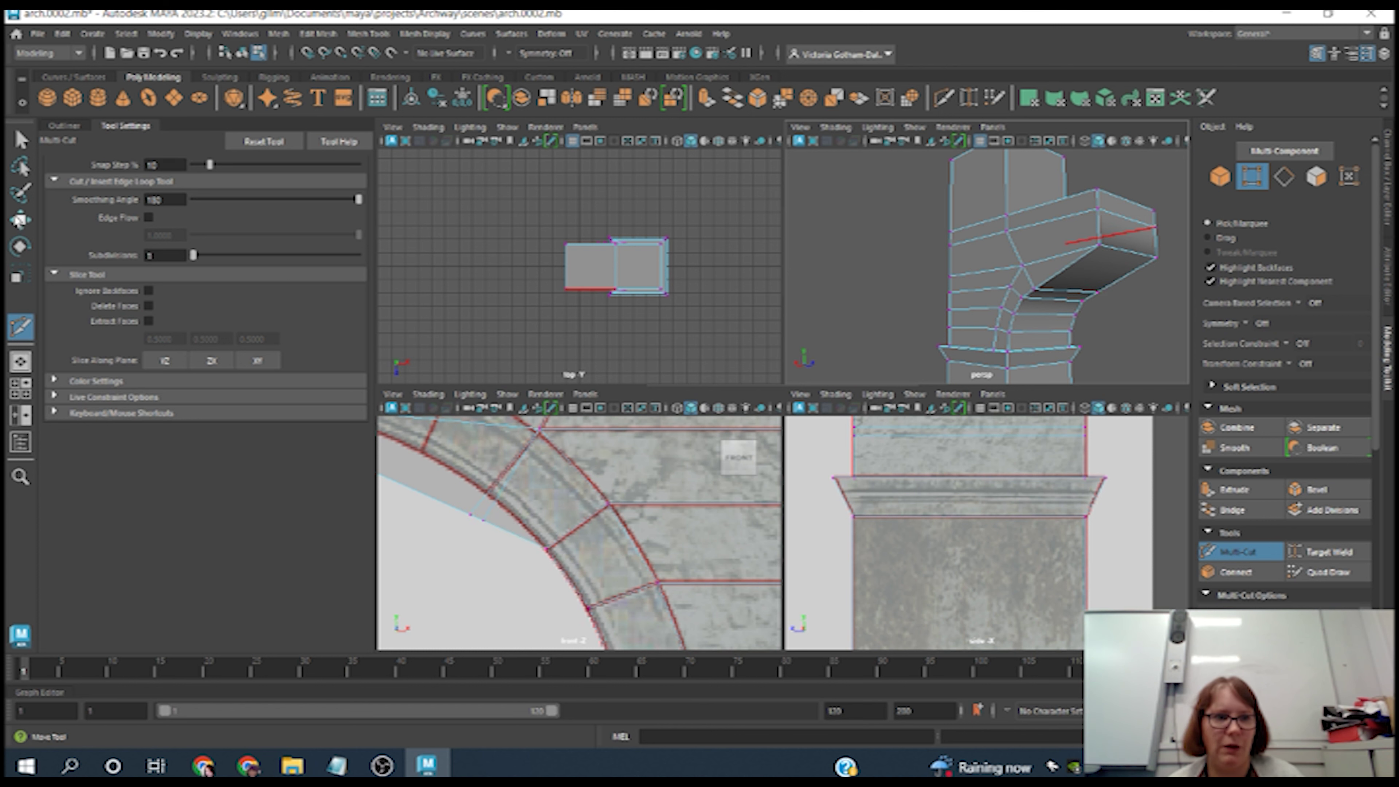
click(483, 522)
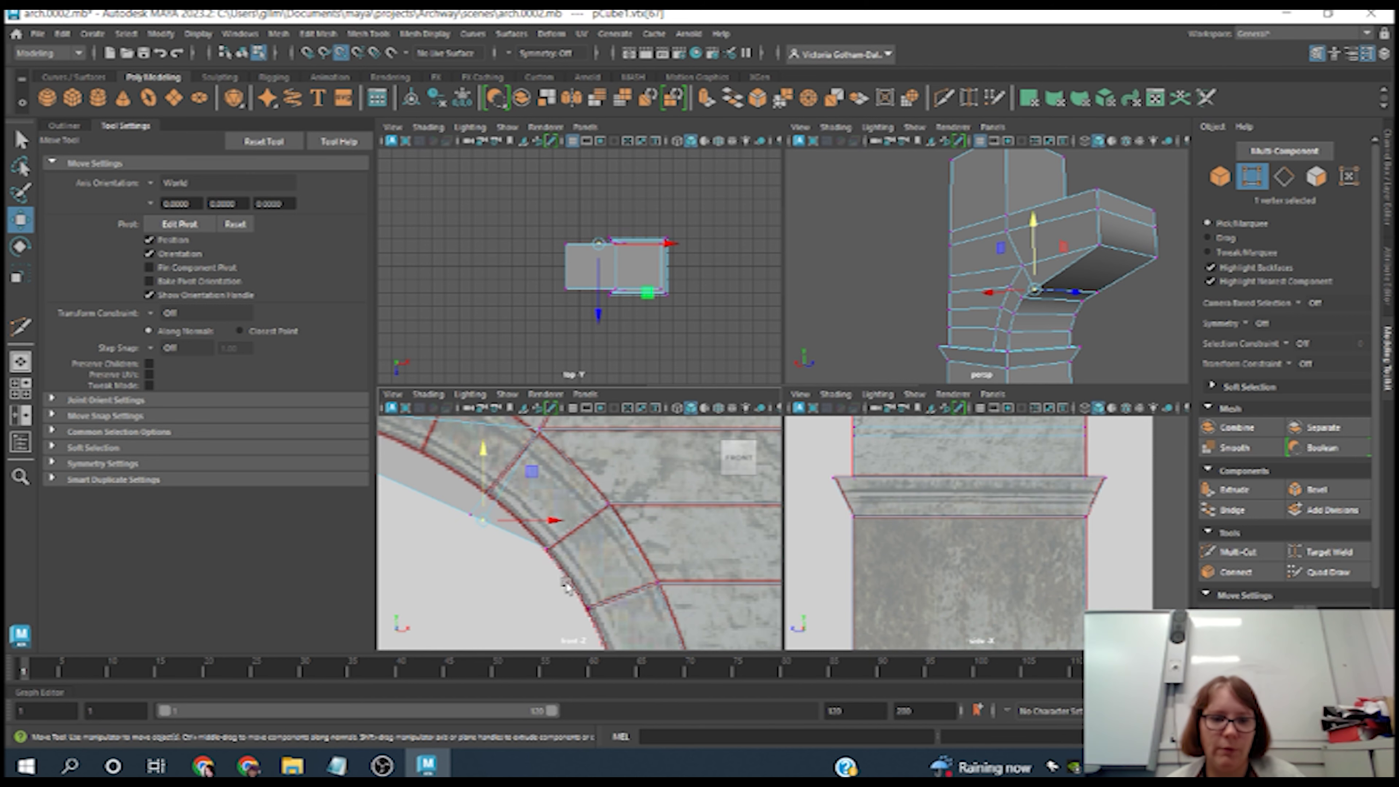
key(space)
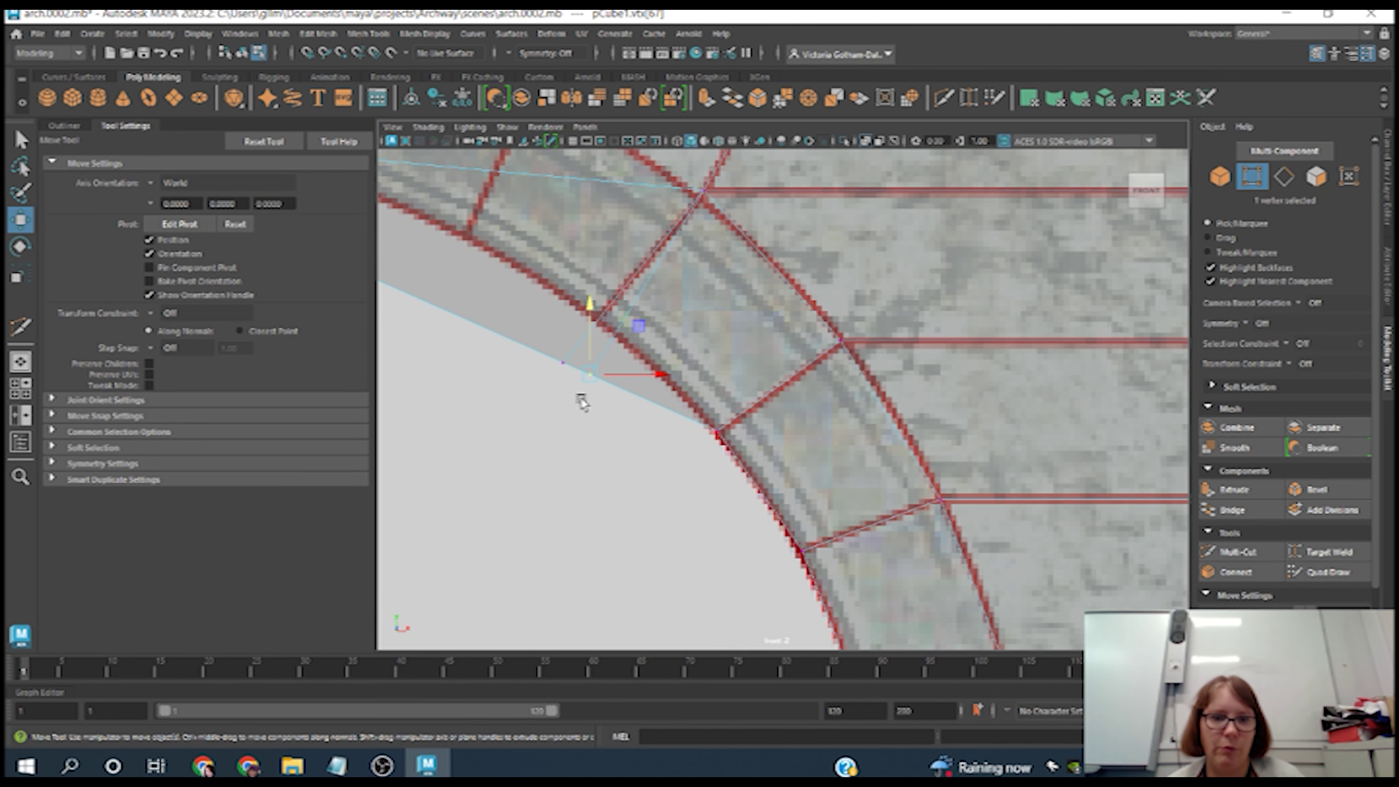
scroll(579, 402, up, 3)
alt+middle_drag(777, 533, 1063, 595)
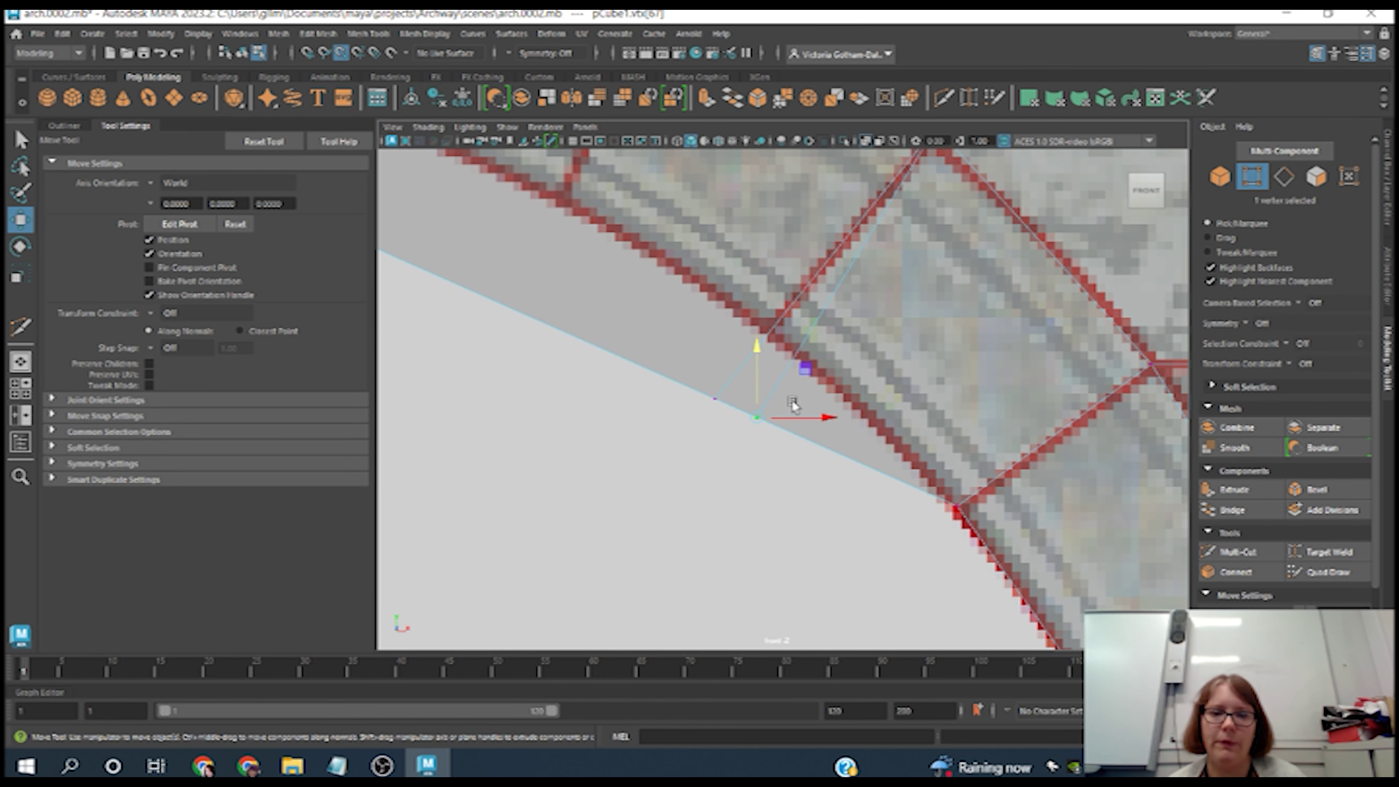
drag(829, 417, 835, 423)
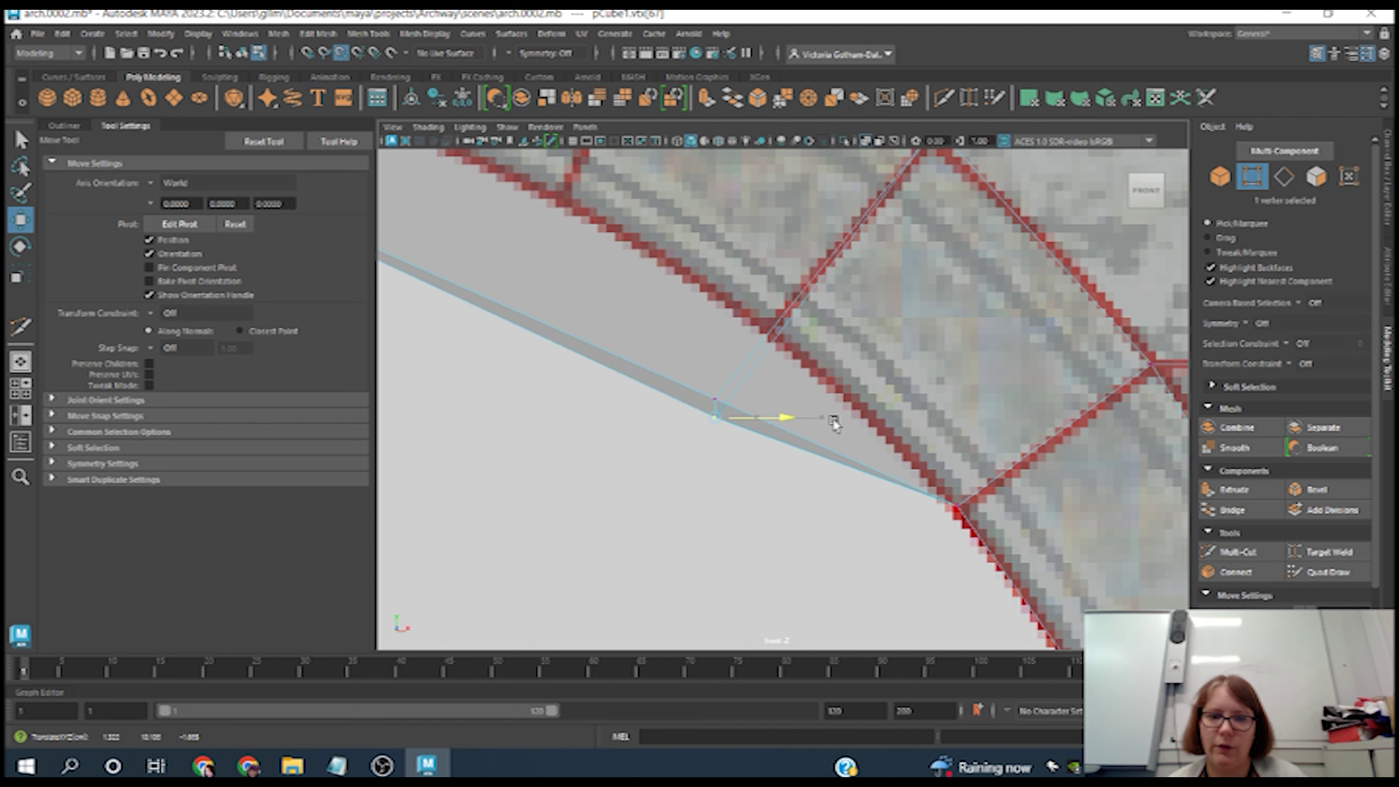
key(v)
drag(715, 342, 718, 333)
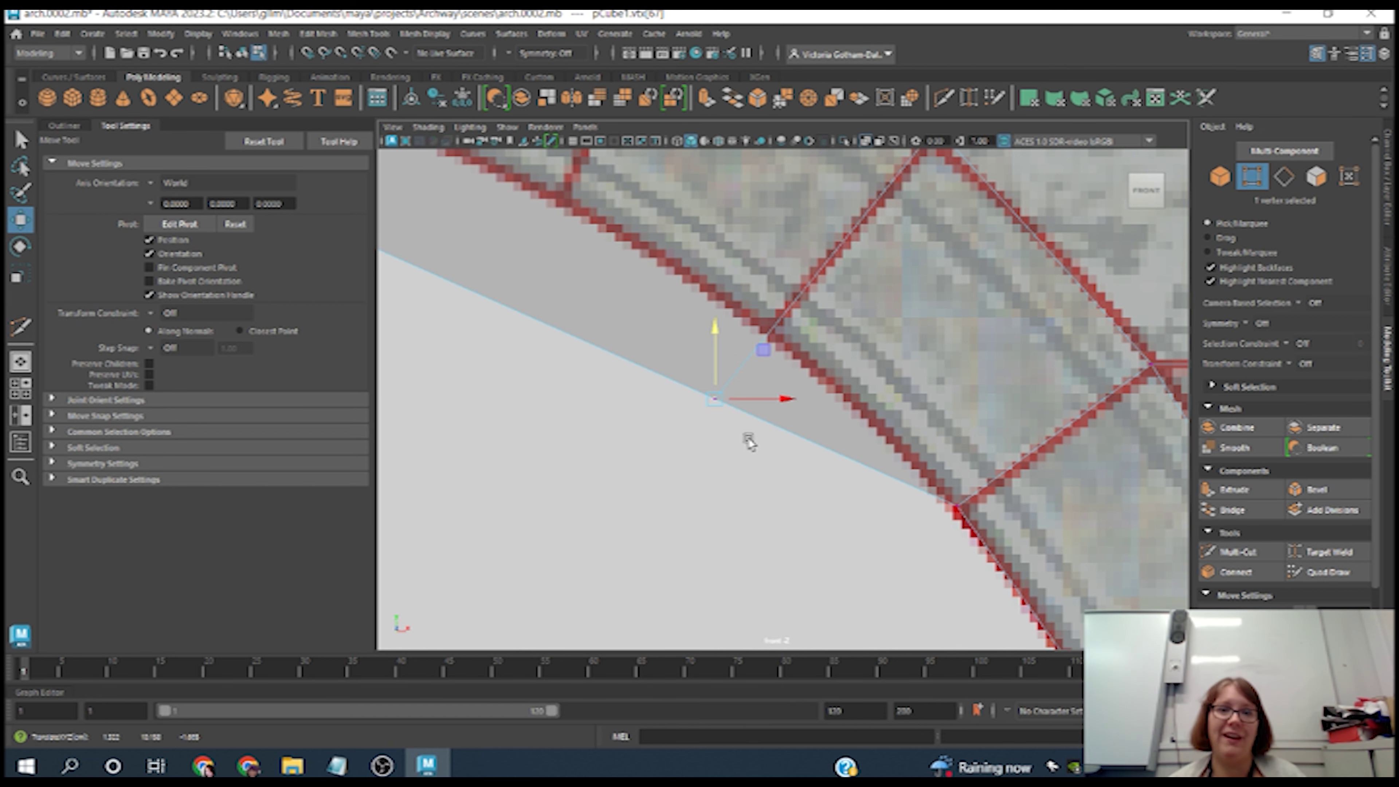
Step: Move the aligned front and back vertices together onto the reference arch's inner curve at the red joint line
key(space)
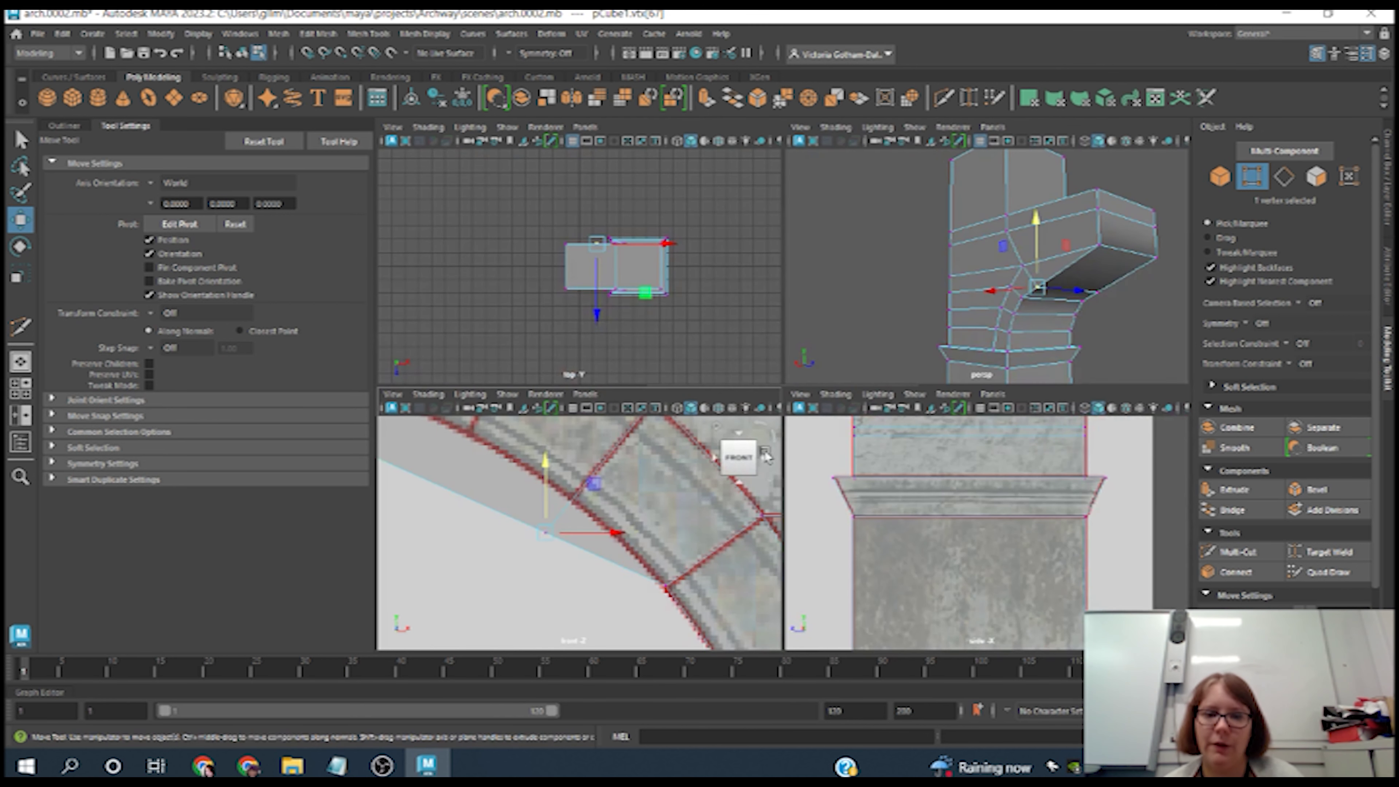
drag(504, 506, 556, 565)
drag(593, 485, 613, 454)
scroll(595, 514, down, 5)
scroll(595, 514, down, 3)
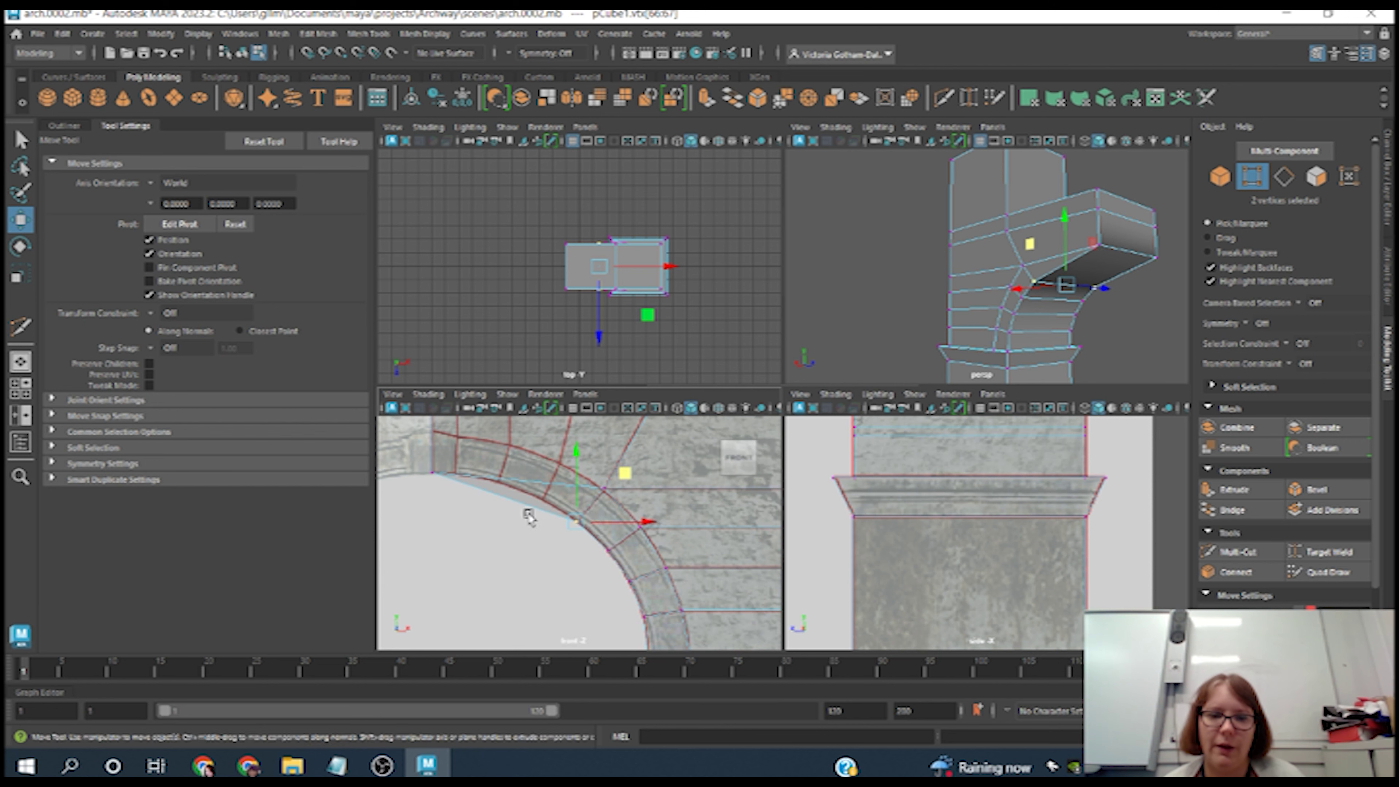
Step: Raise the two bottom vertices at the arch's centre end to the outer ring line of the reference
scroll(528, 516, up, 4)
alt+middle_drag(551, 564, 615, 671)
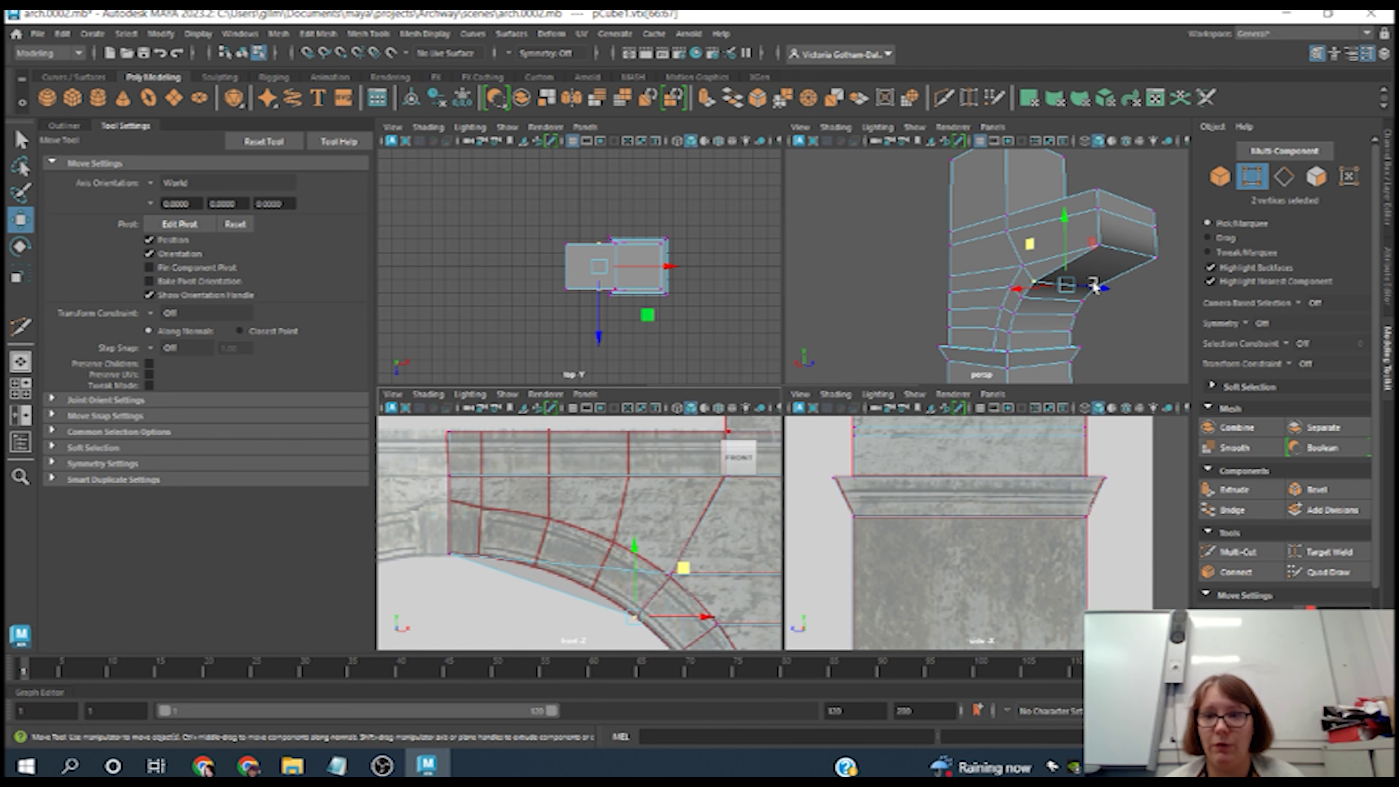
scroll(537, 576, up, 2)
scroll(537, 576, up, 2)
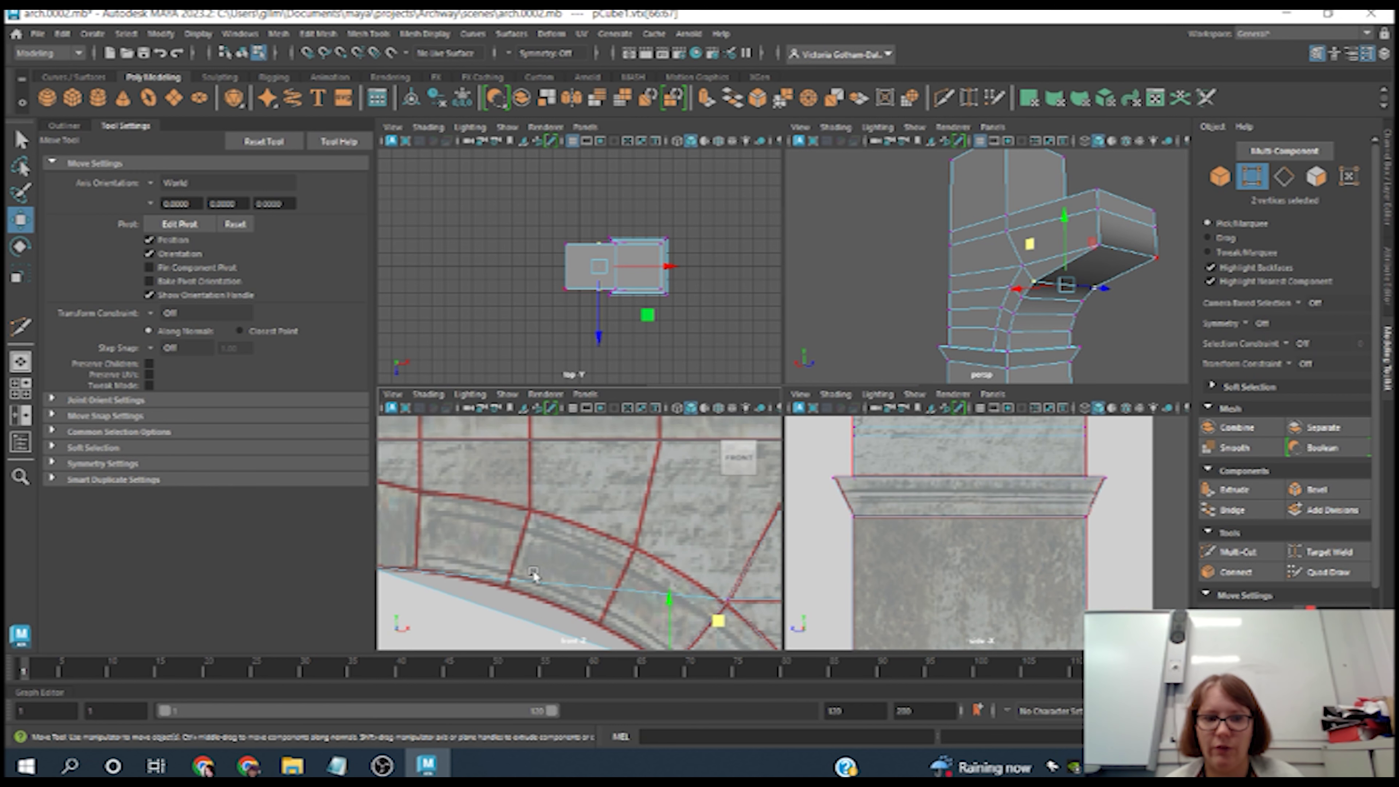
alt+middle_drag(537, 576, 663, 576)
drag(473, 553, 519, 589)
drag(498, 500, 516, 413)
scroll(572, 587, down, 5)
scroll(577, 582, down, 2)
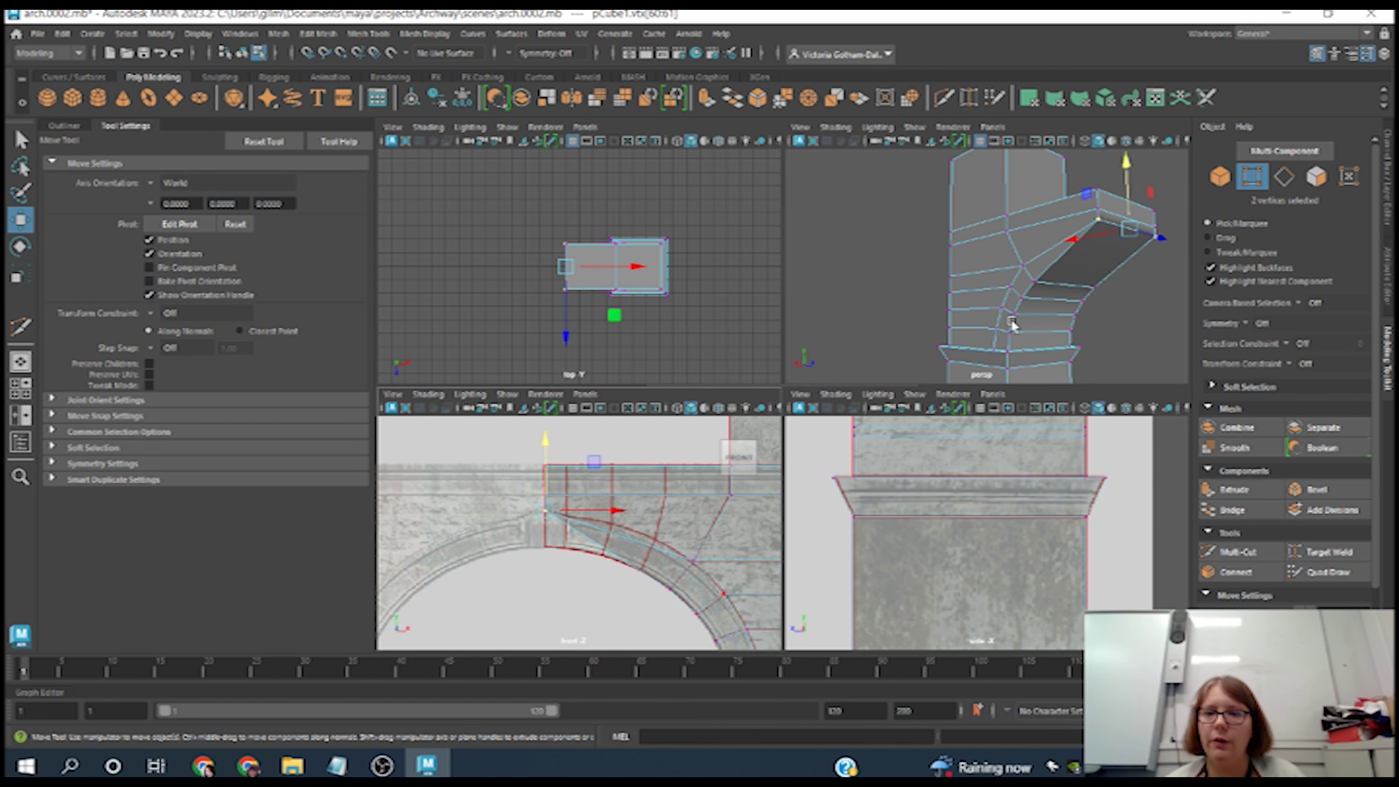
key(space)
alt+drag(1071, 366, 946, 428)
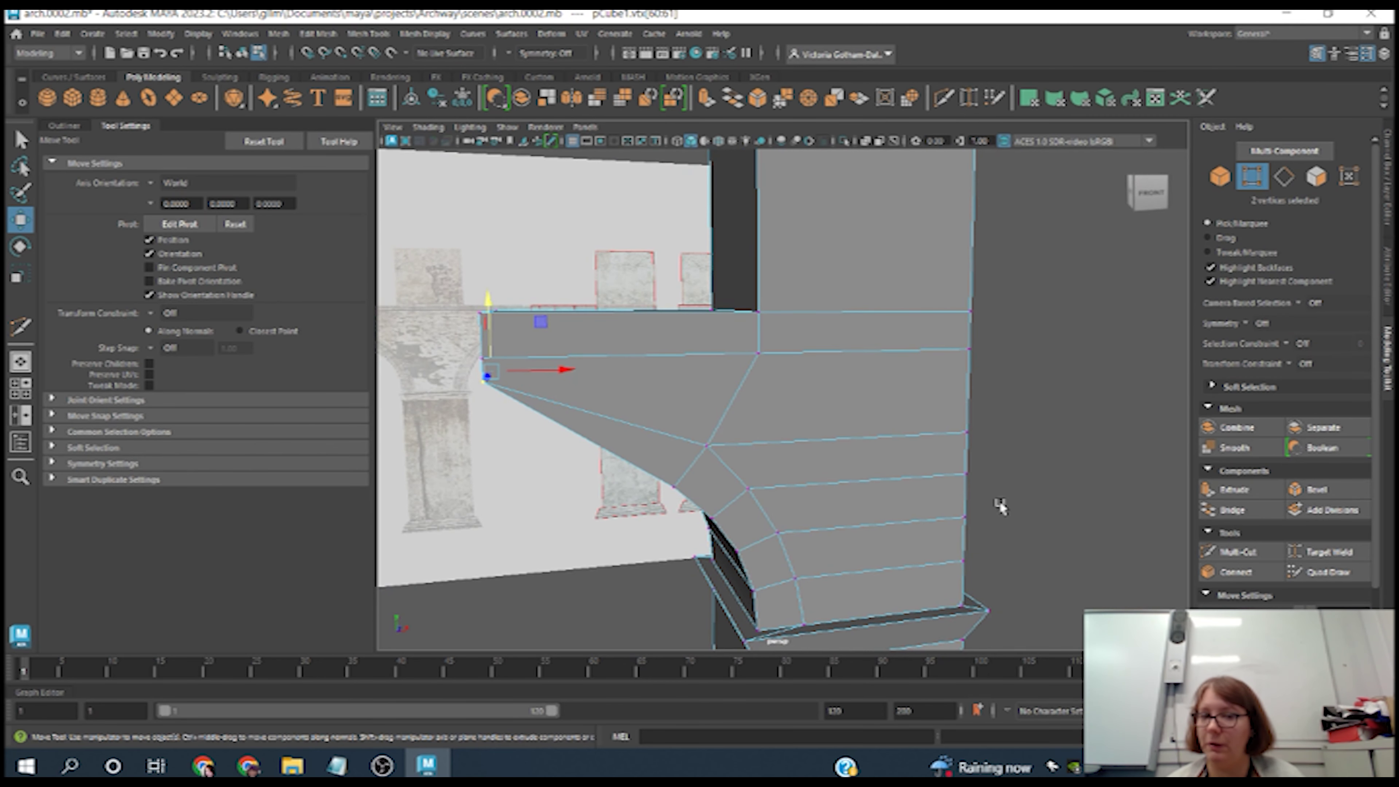
key(space)
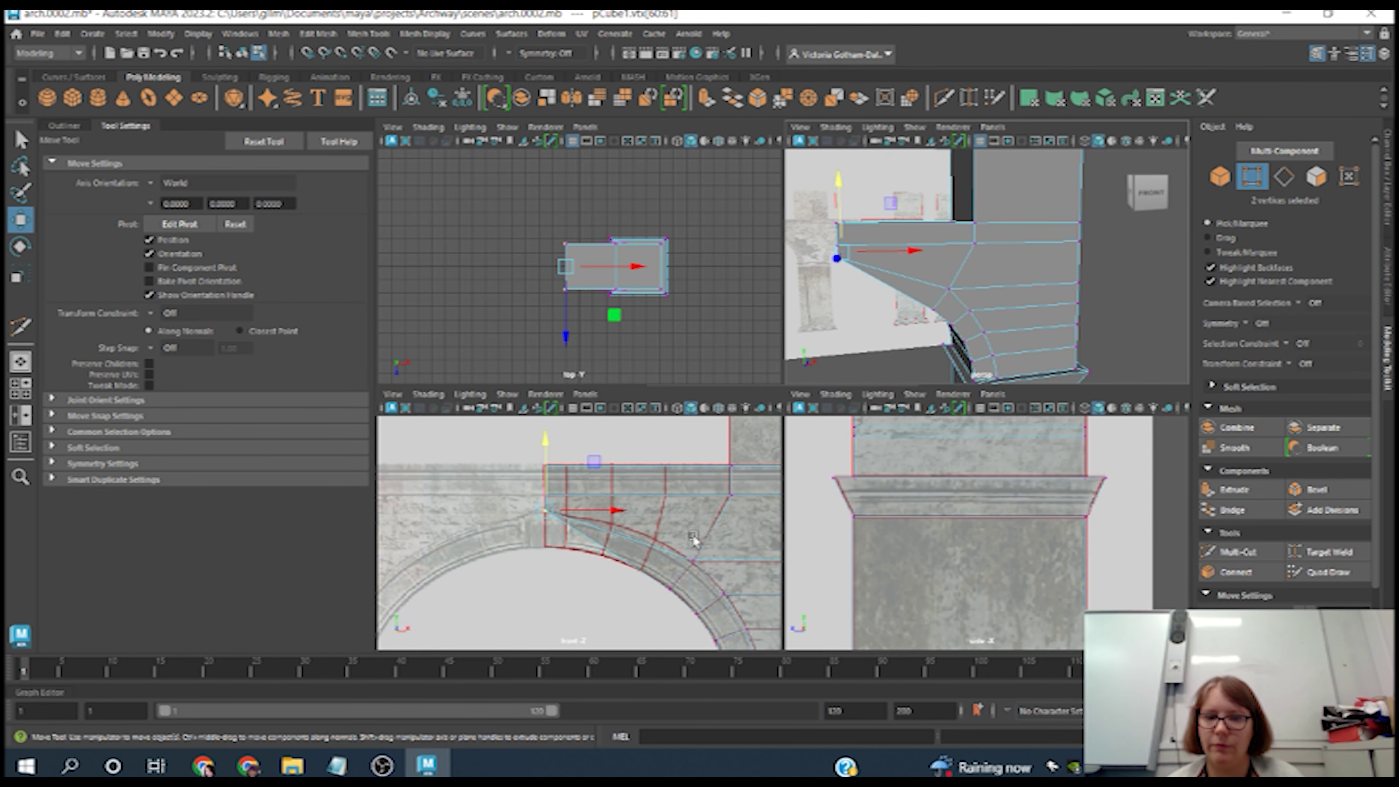
click(1229, 552)
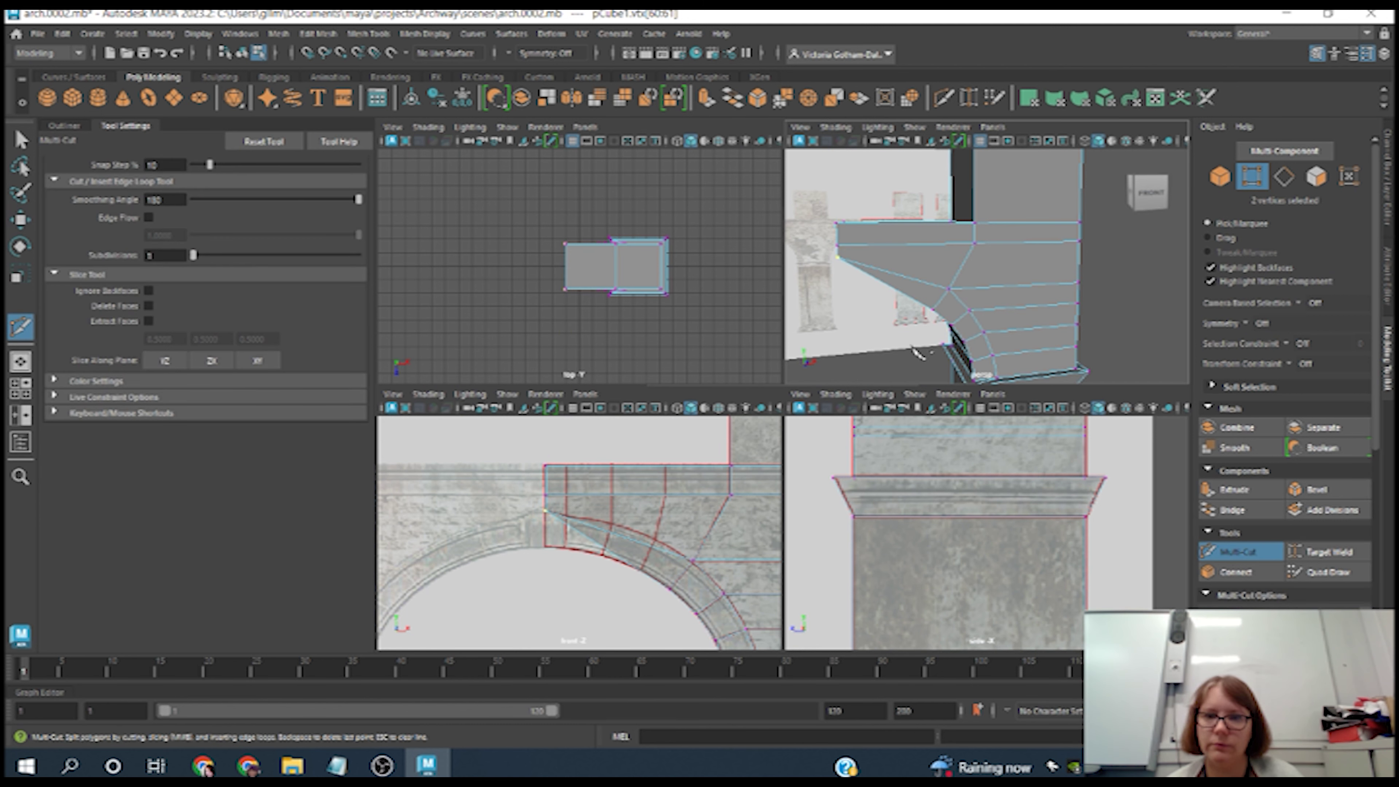
alt+drag(916, 354, 925, 313)
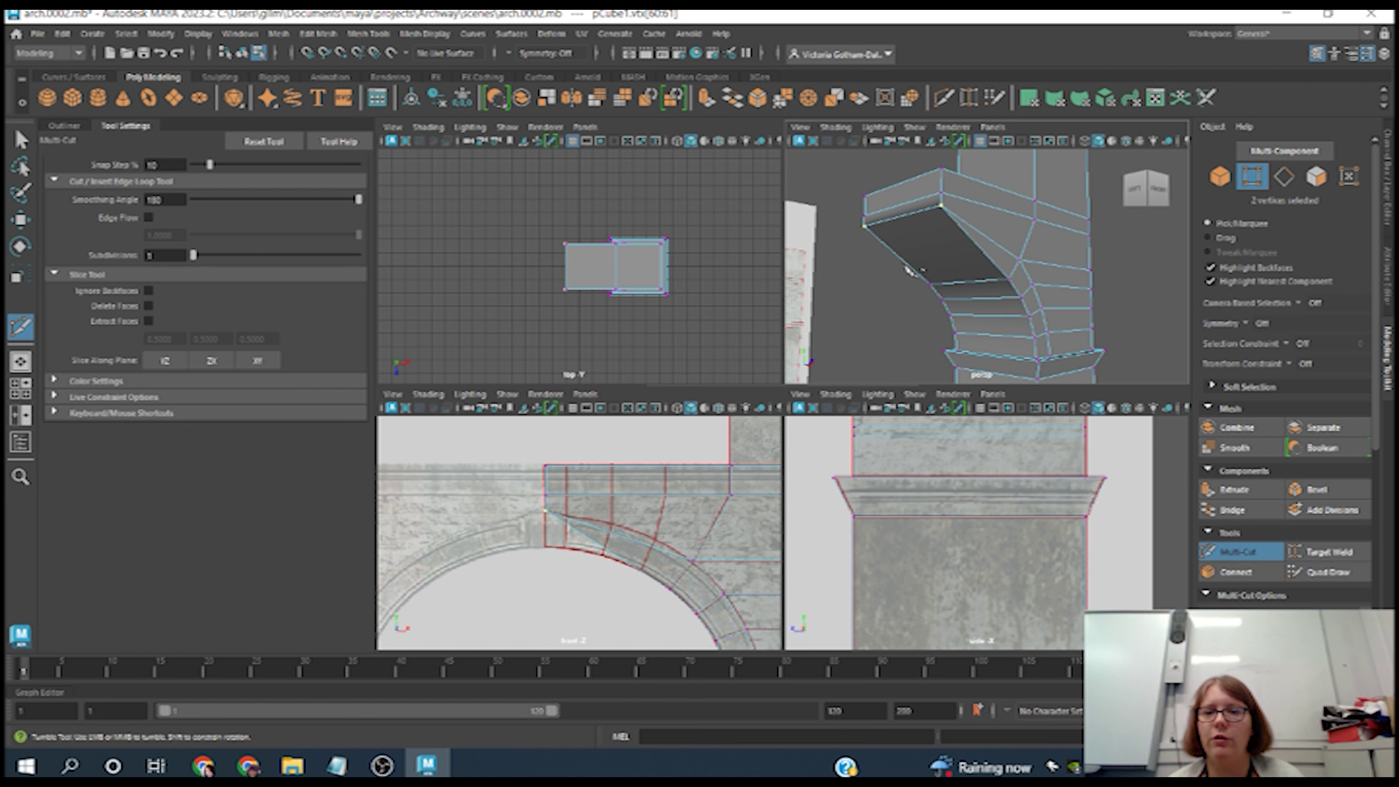
click(929, 285)
key(Escape)
Step: Insert an edge loop across the upper part of the arch arm, between the column and the centre end
click(367, 34)
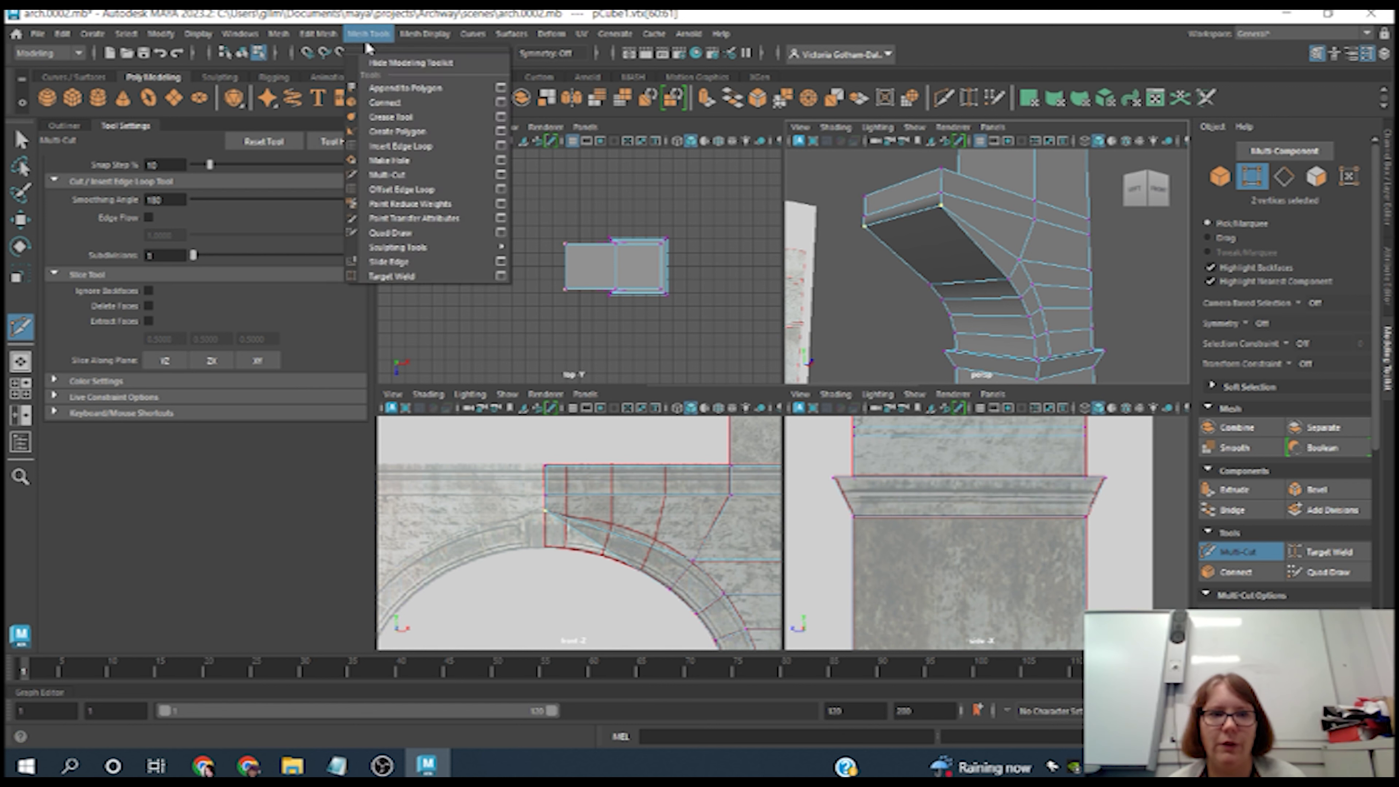
click(385, 146)
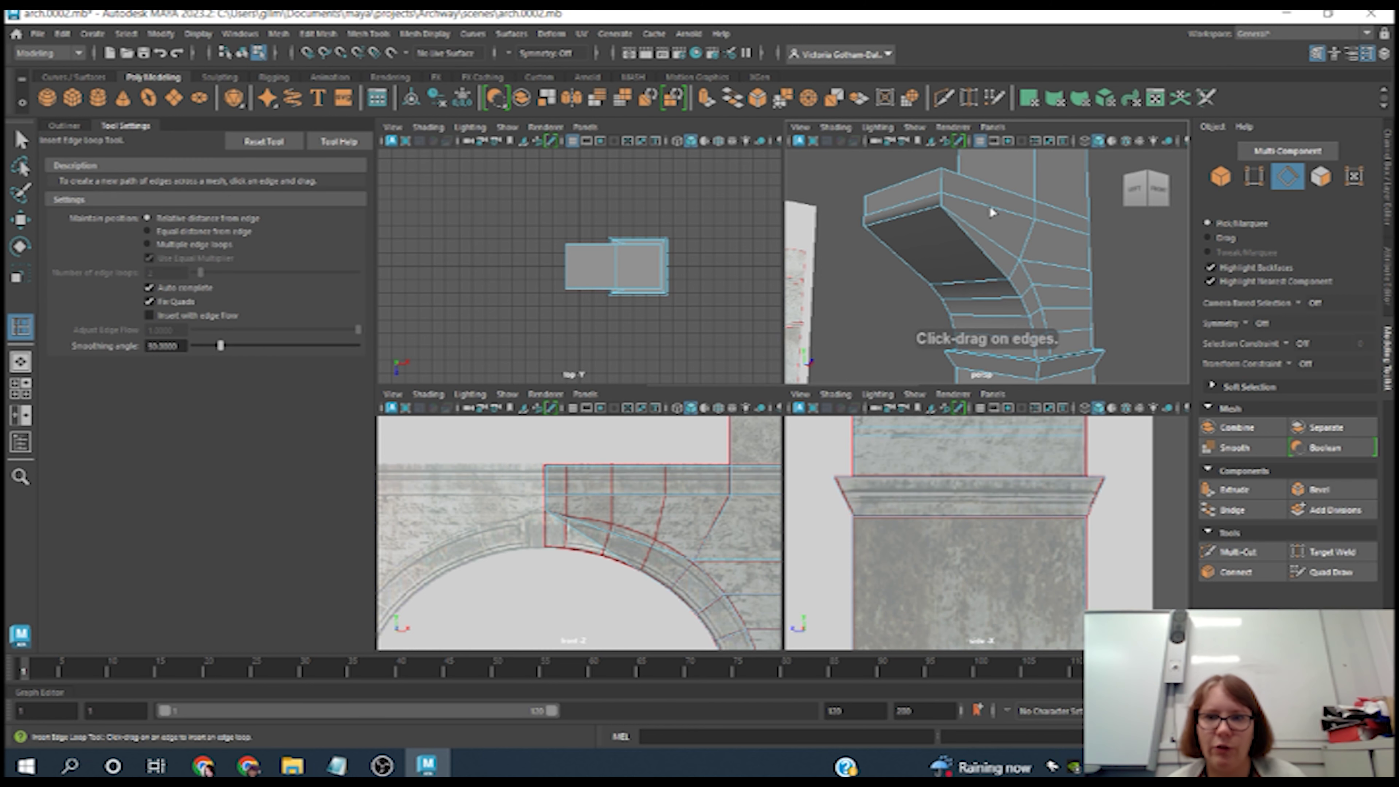
click(1010, 215)
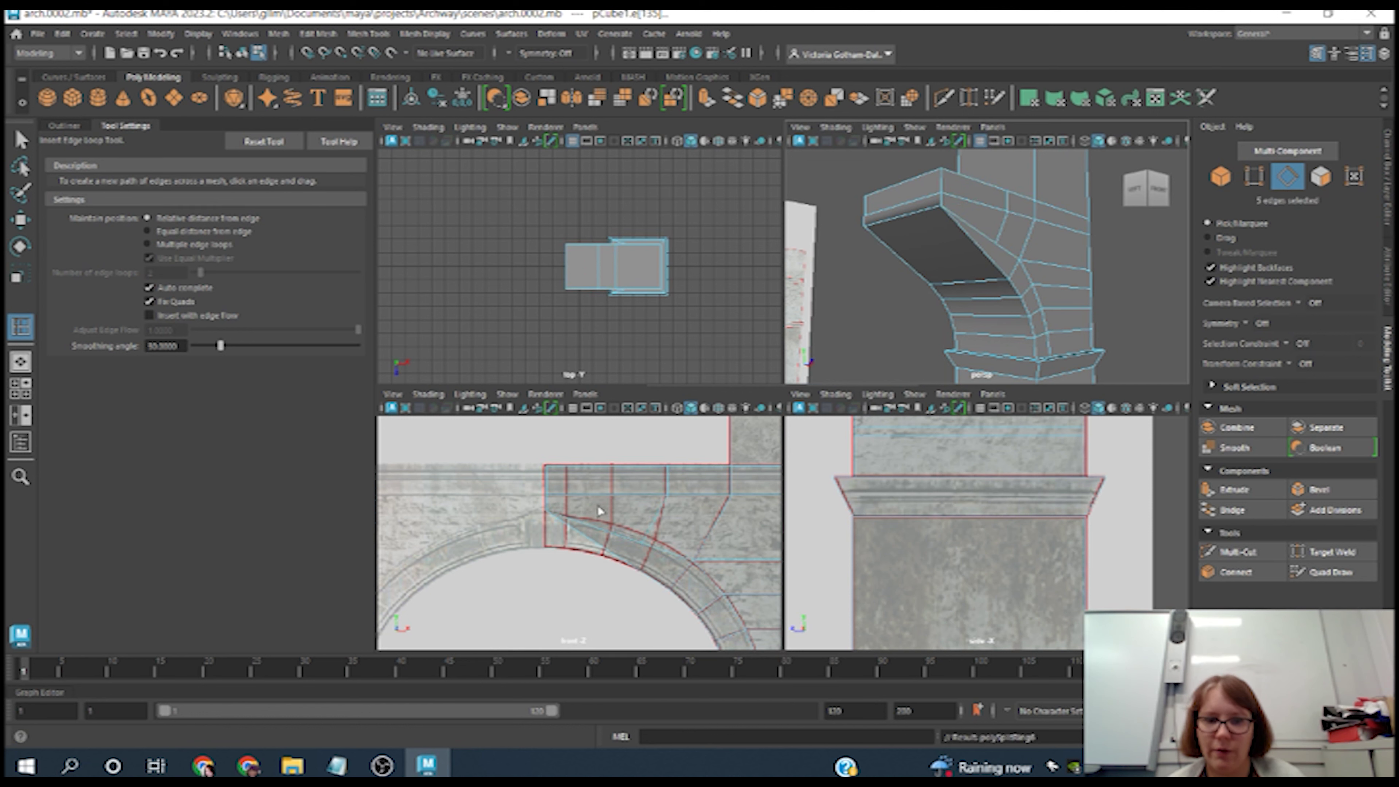
Step: Try to insert another edge loop near the next reference line on the arch arm, and undo it
drag(620, 500, 617, 499)
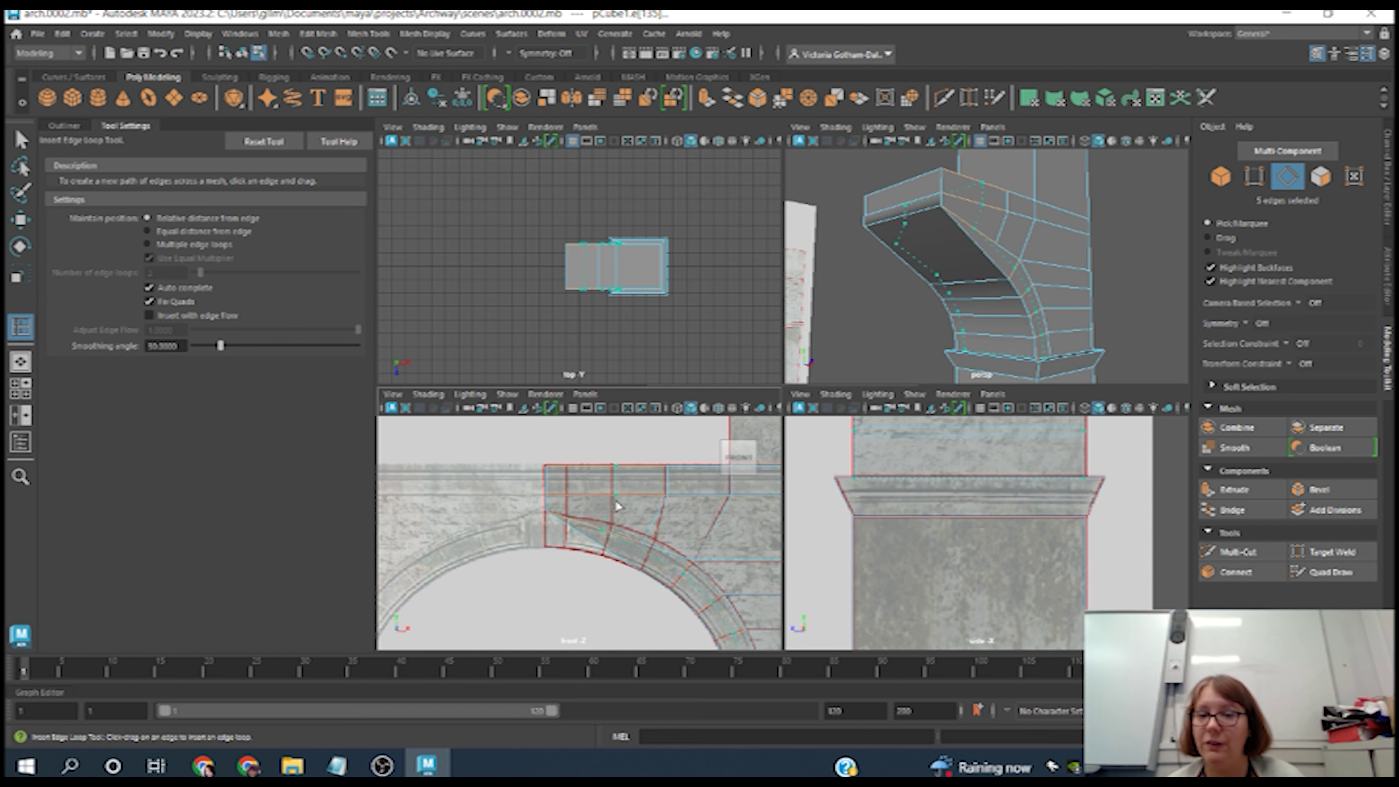
drag(620, 501, 620, 500)
key(ctrl+z)
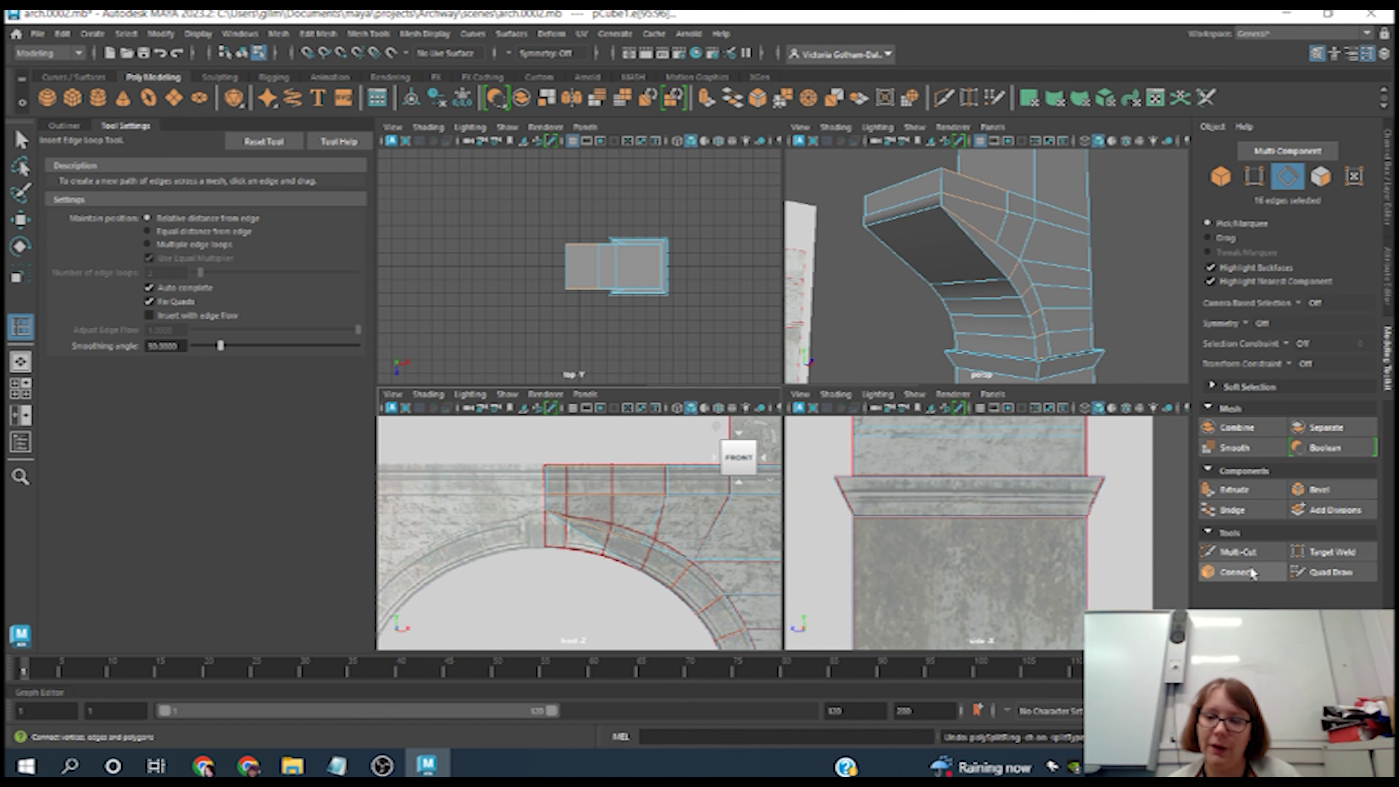
Step: Multi-Cut from the inserted loop's end vertex down the front ring, across the arch underside and up to the matching back vertex
click(1237, 551)
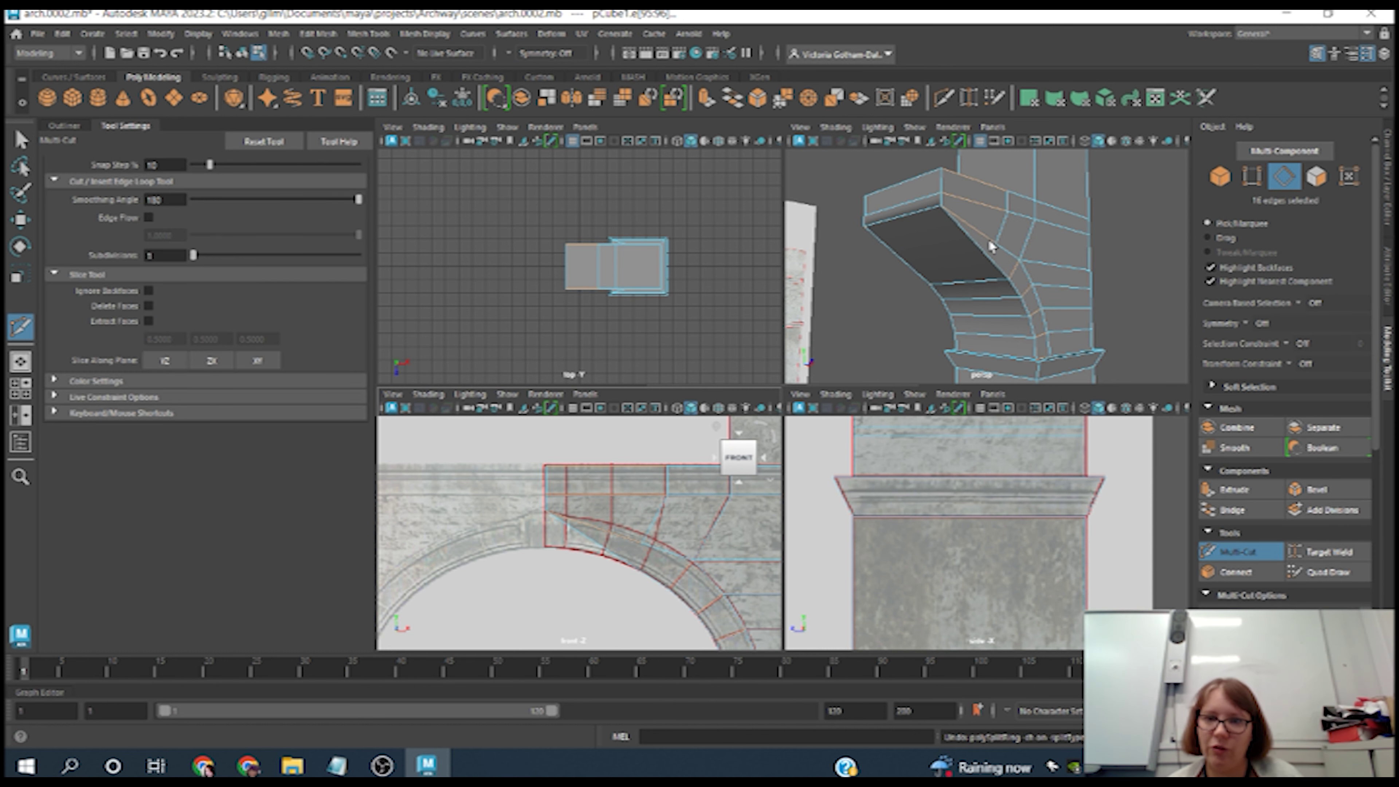
alt+drag(1034, 298, 989, 300)
scroll(1087, 353, up, 5)
click(1033, 328)
alt+middle_drag(1087, 352, 1119, 315)
scroll(1034, 327, down, 4)
click(1102, 248)
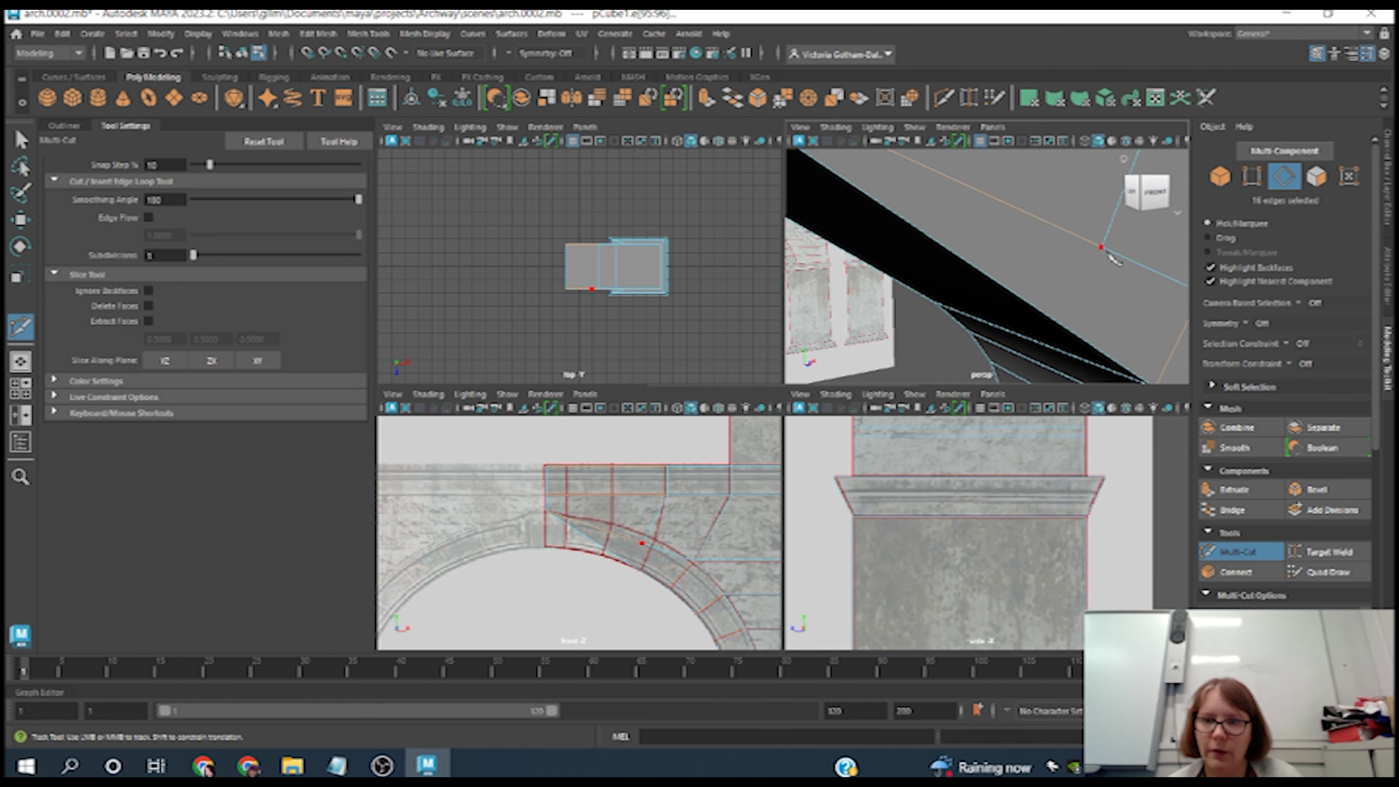
scroll(601, 519, up, 6)
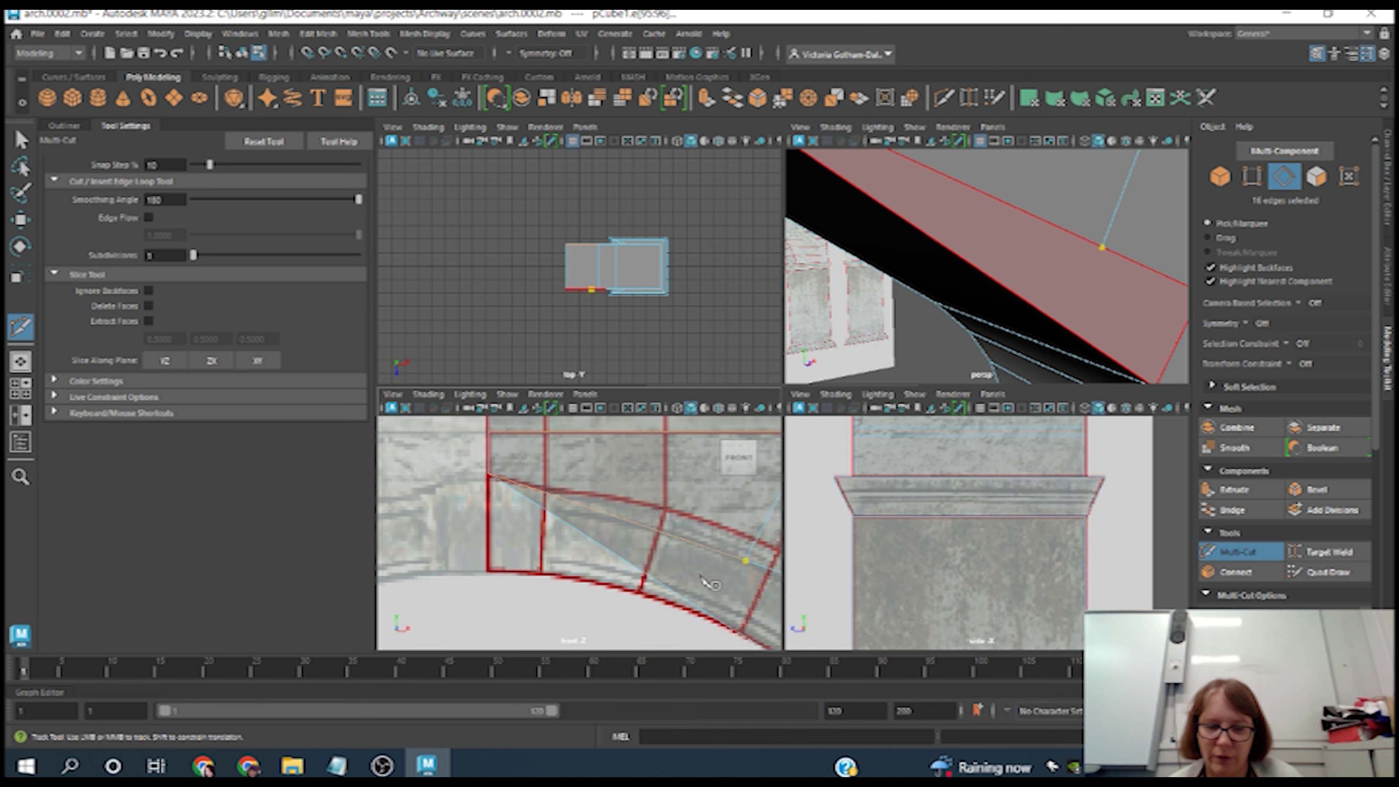
scroll(601, 520, up, 3)
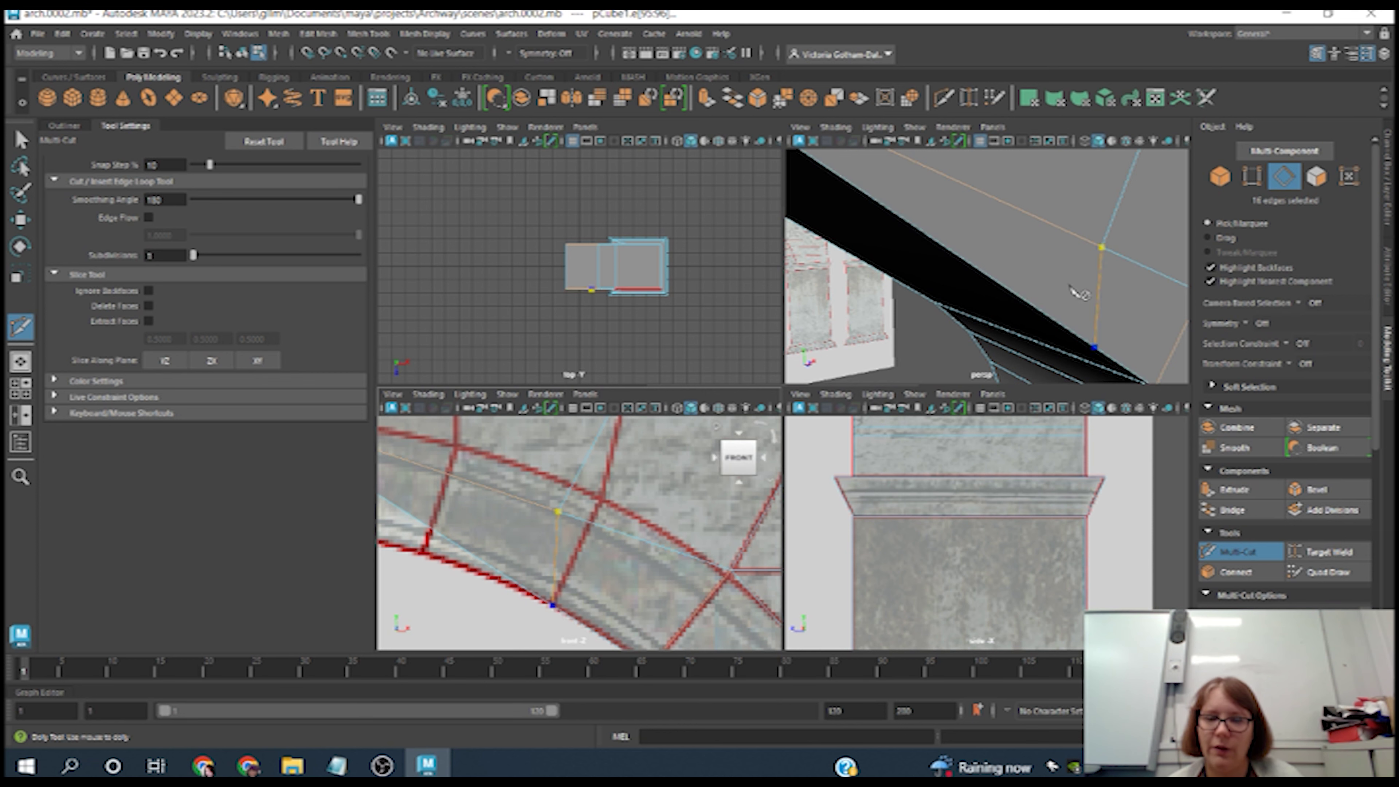
alt+drag(923, 292, 1093, 281)
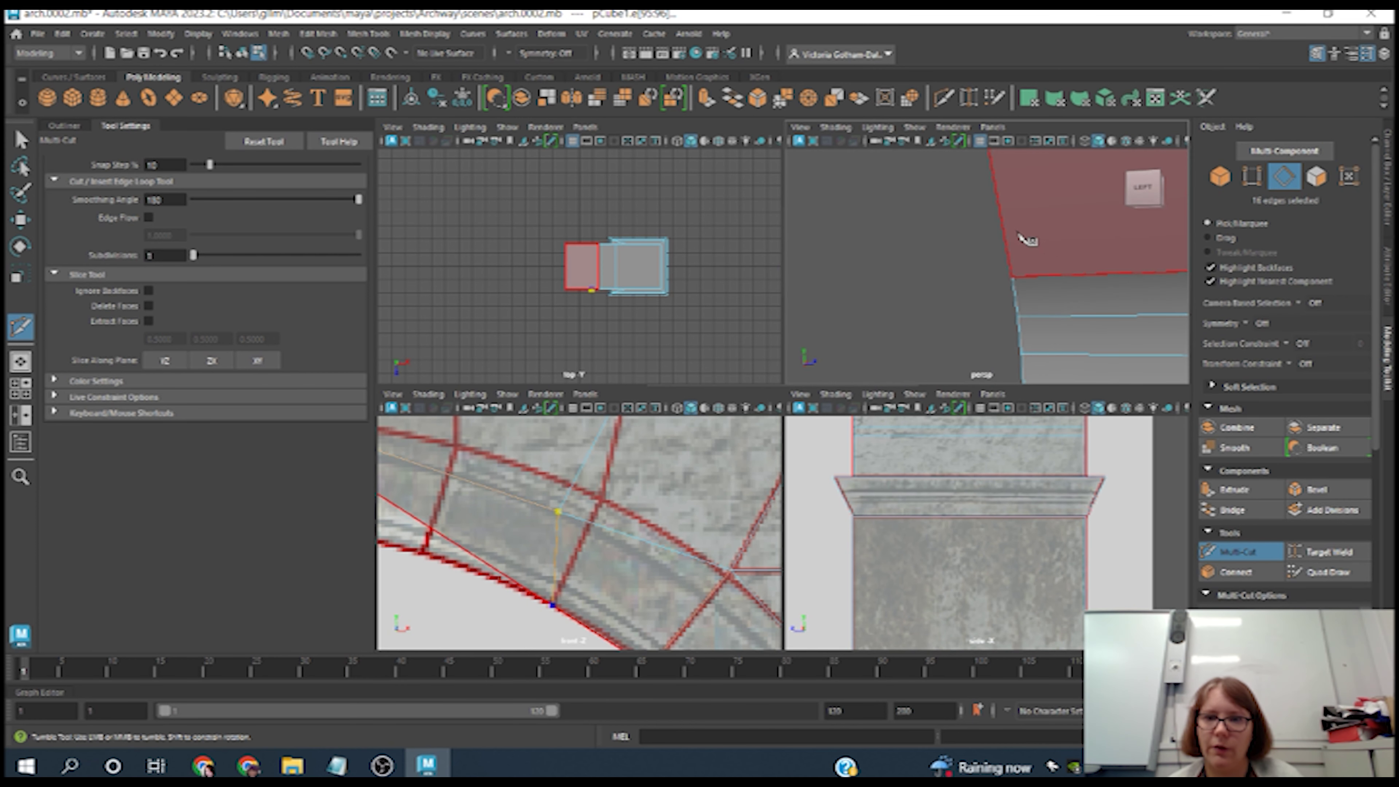
click(1006, 234)
alt+drag(983, 254, 1099, 264)
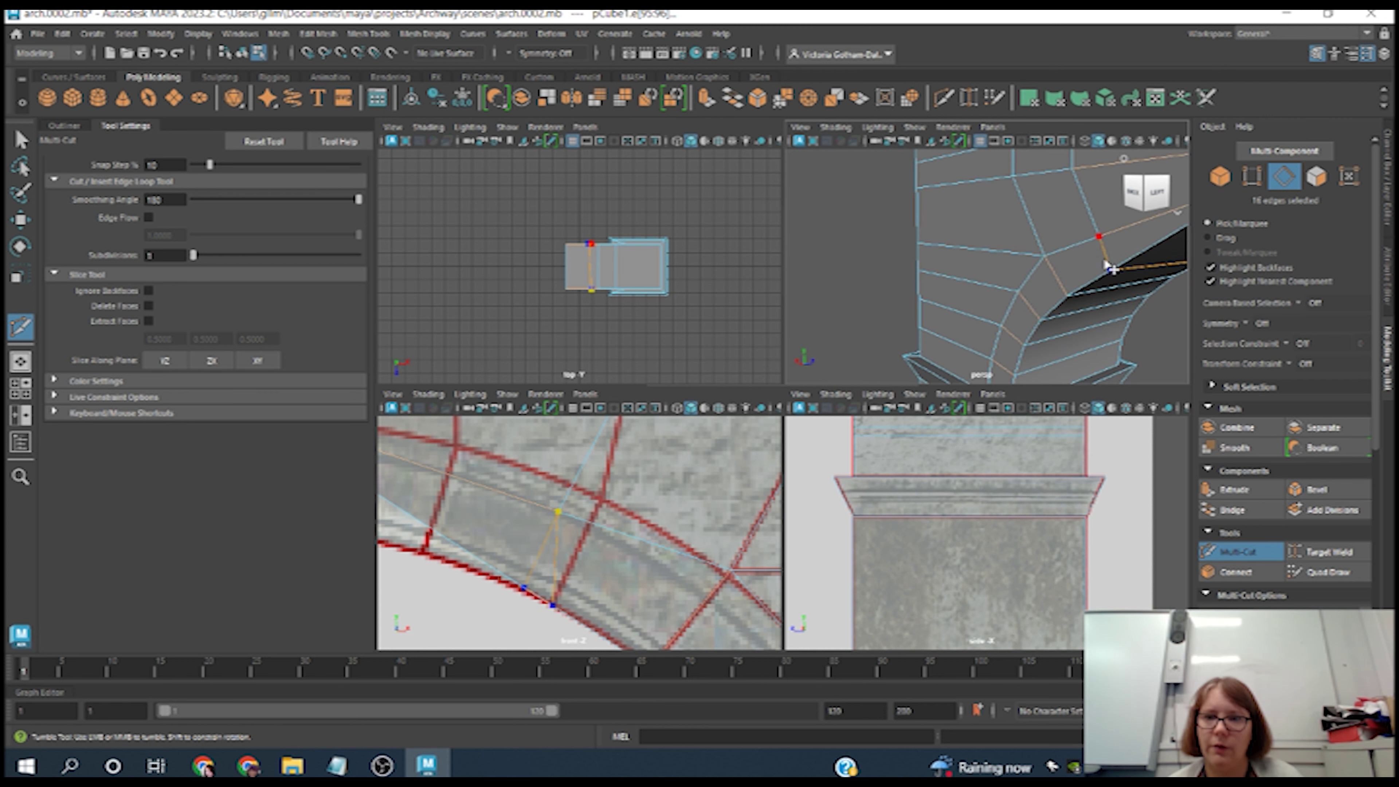
key(Return)
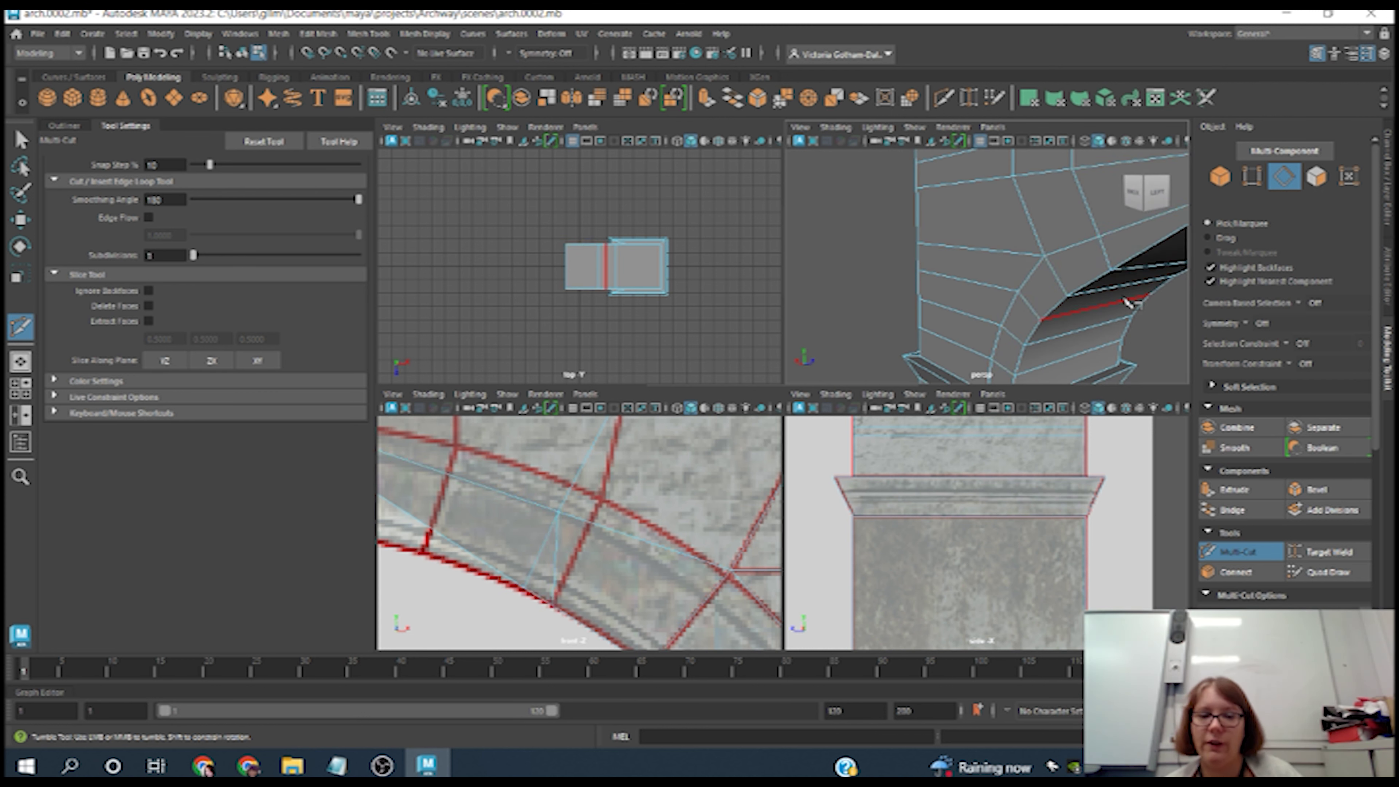
Step: Move the two vertices at the upper end of the new cut to where the reference joint line meets the outer ring line
key(w)
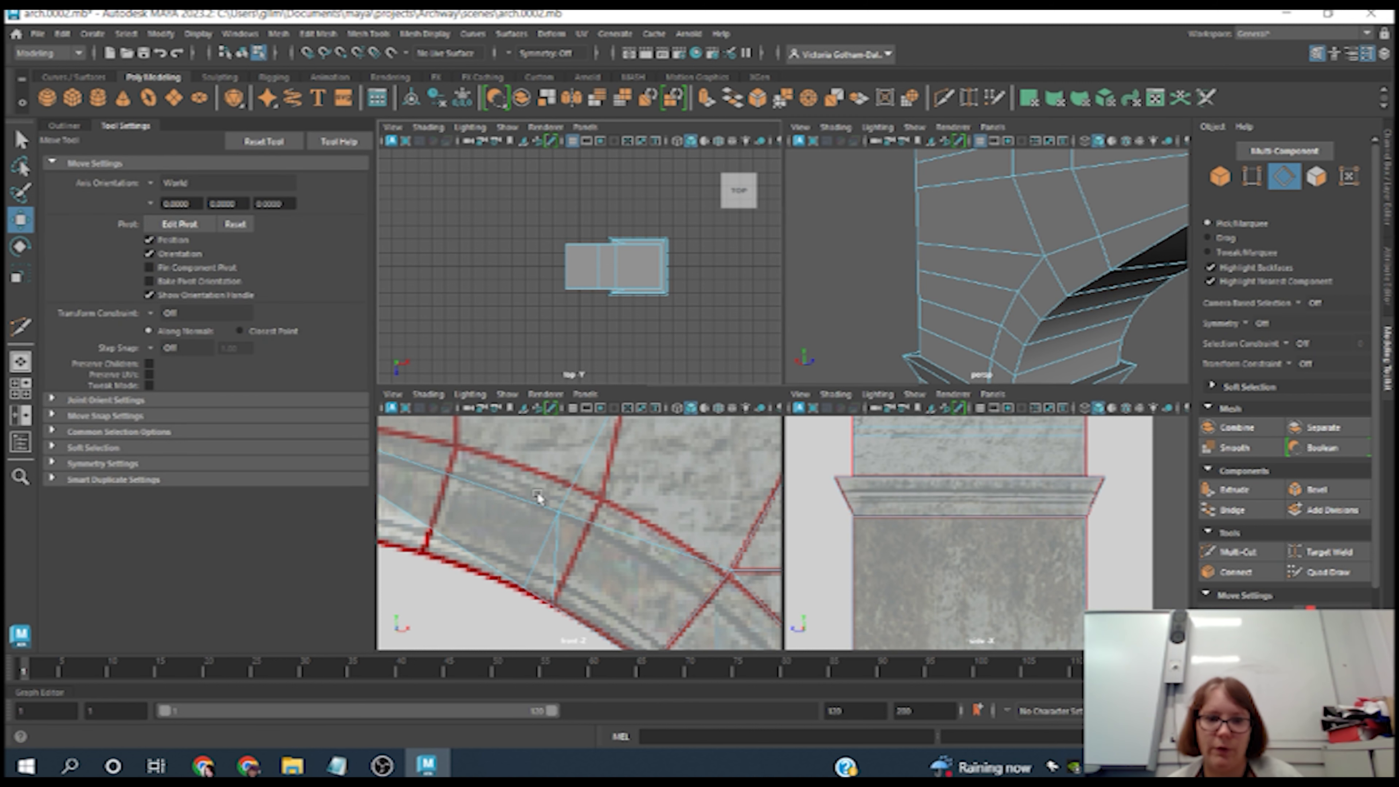
key(F9)
drag(512, 482, 653, 451)
key(ctrl+z)
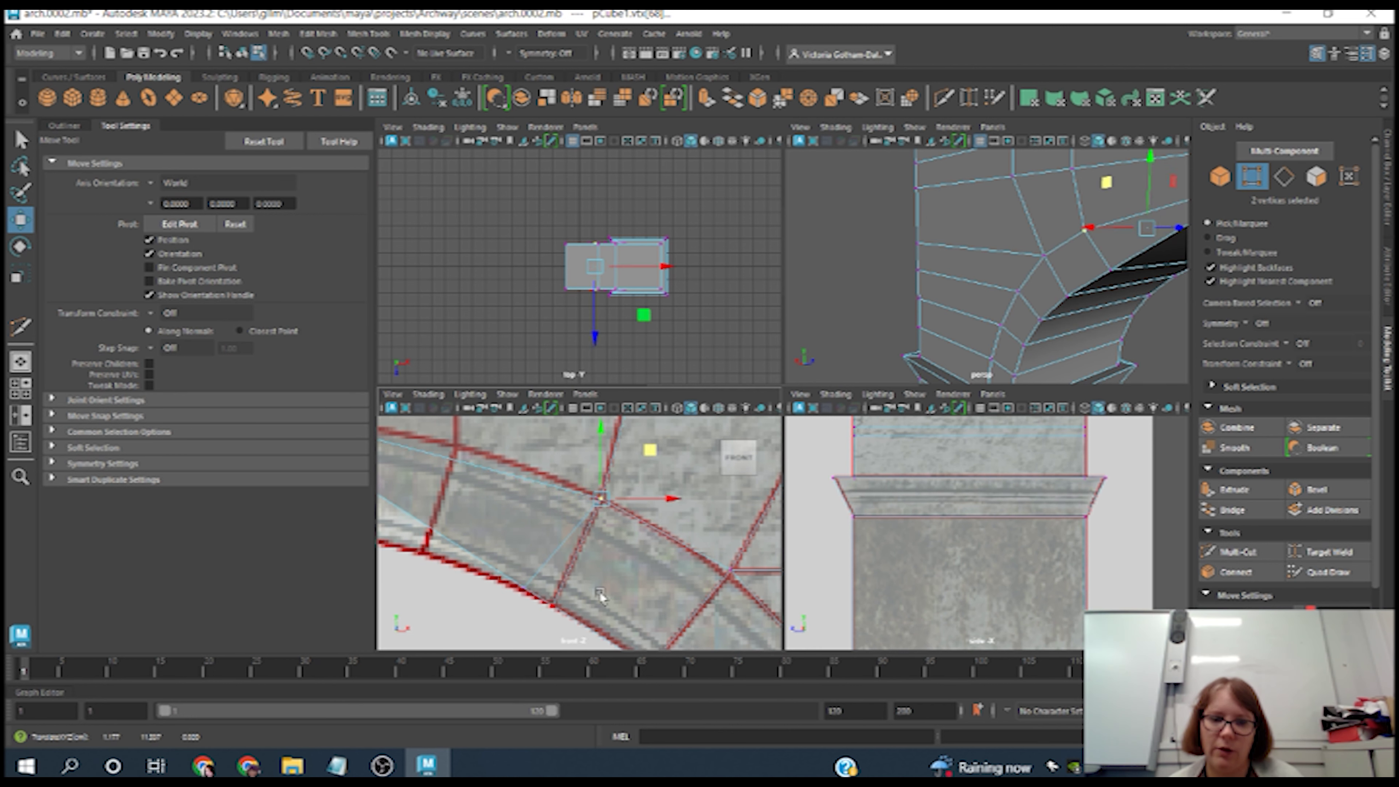
Step: Move the vertex at the underside end of the same cut onto the reference's inner arch curve at the joint line
click(524, 590)
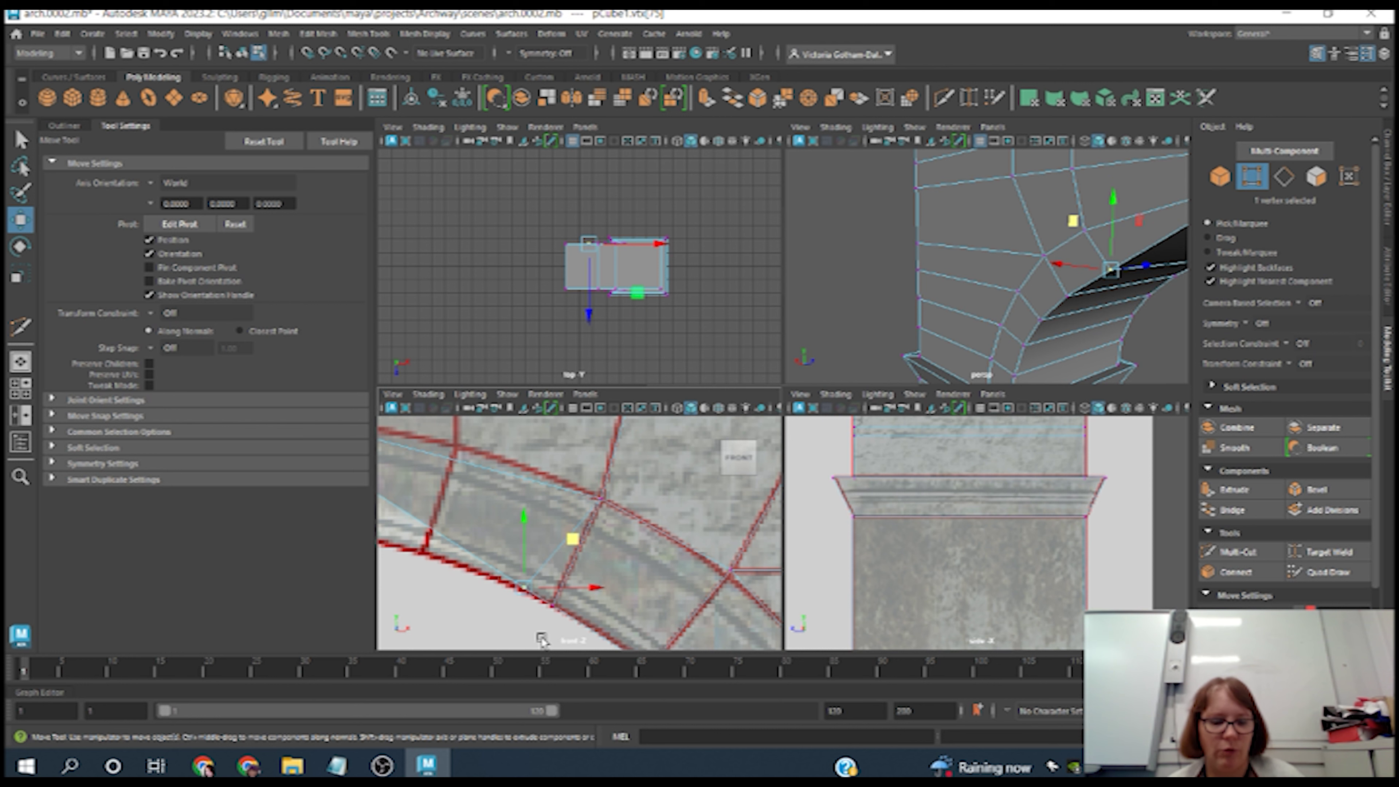
drag(574, 589, 600, 589)
drag(555, 517, 553, 596)
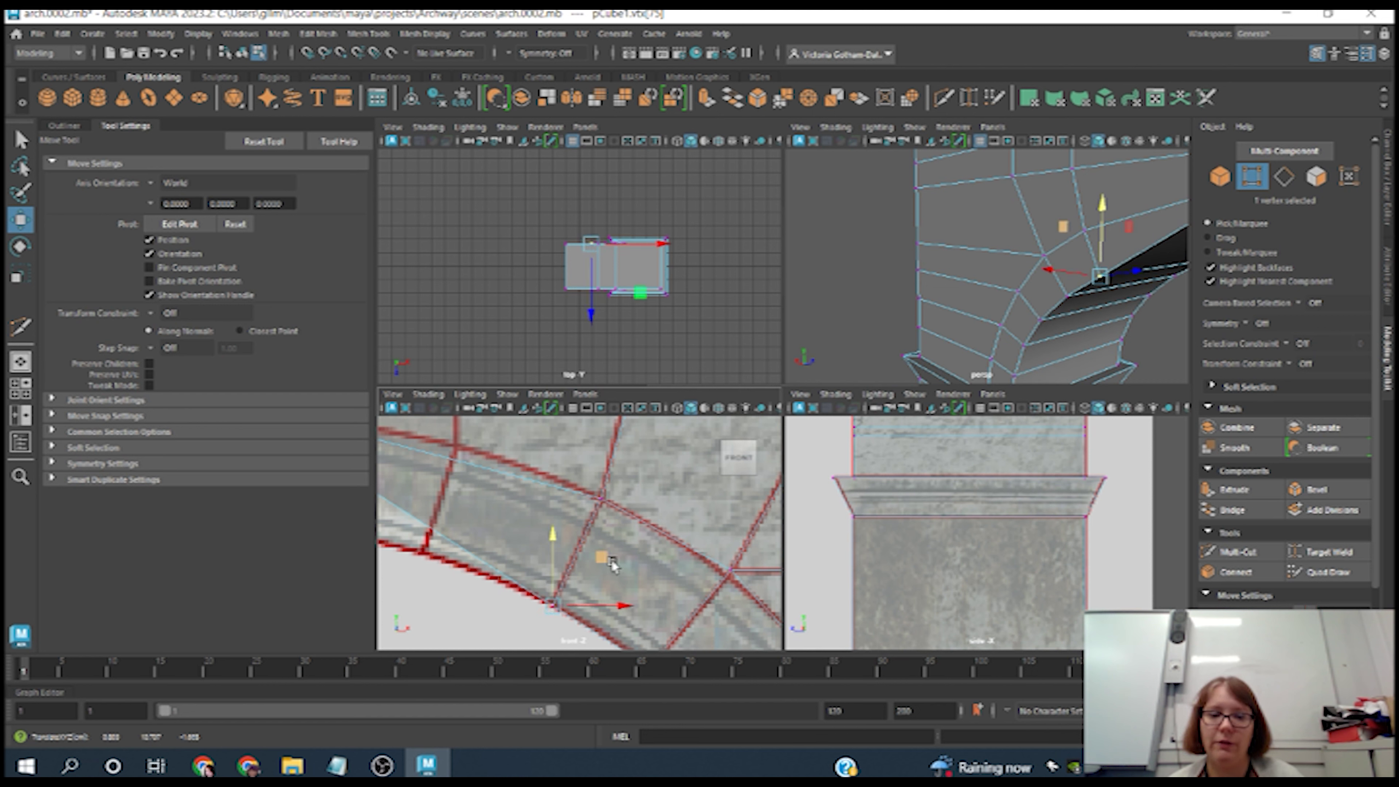
click(490, 603)
Step: Insert an edge loop through the upper arch arm along the next vertical reference line towards the centre end
scroll(484, 547, down, 5)
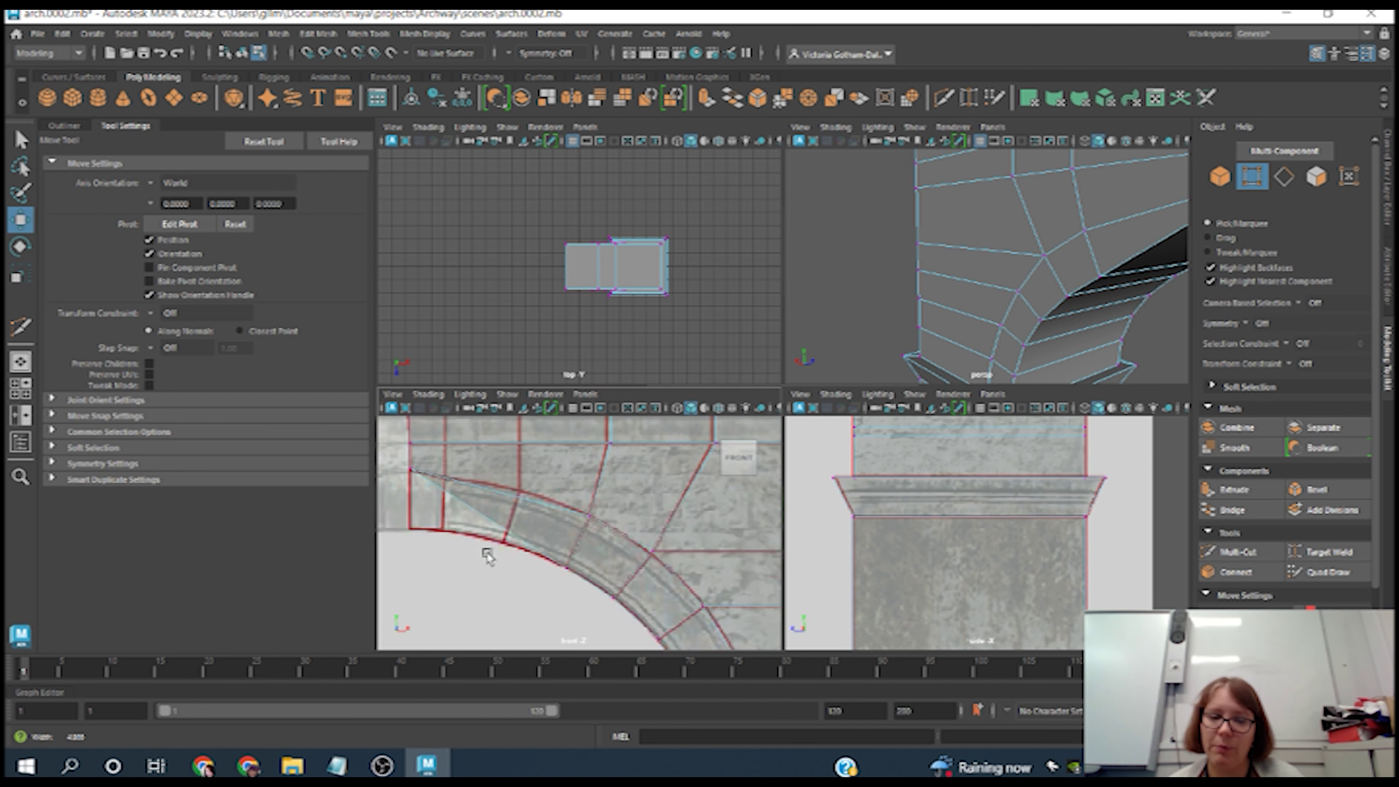
alt+middle_drag(493, 557, 539, 584)
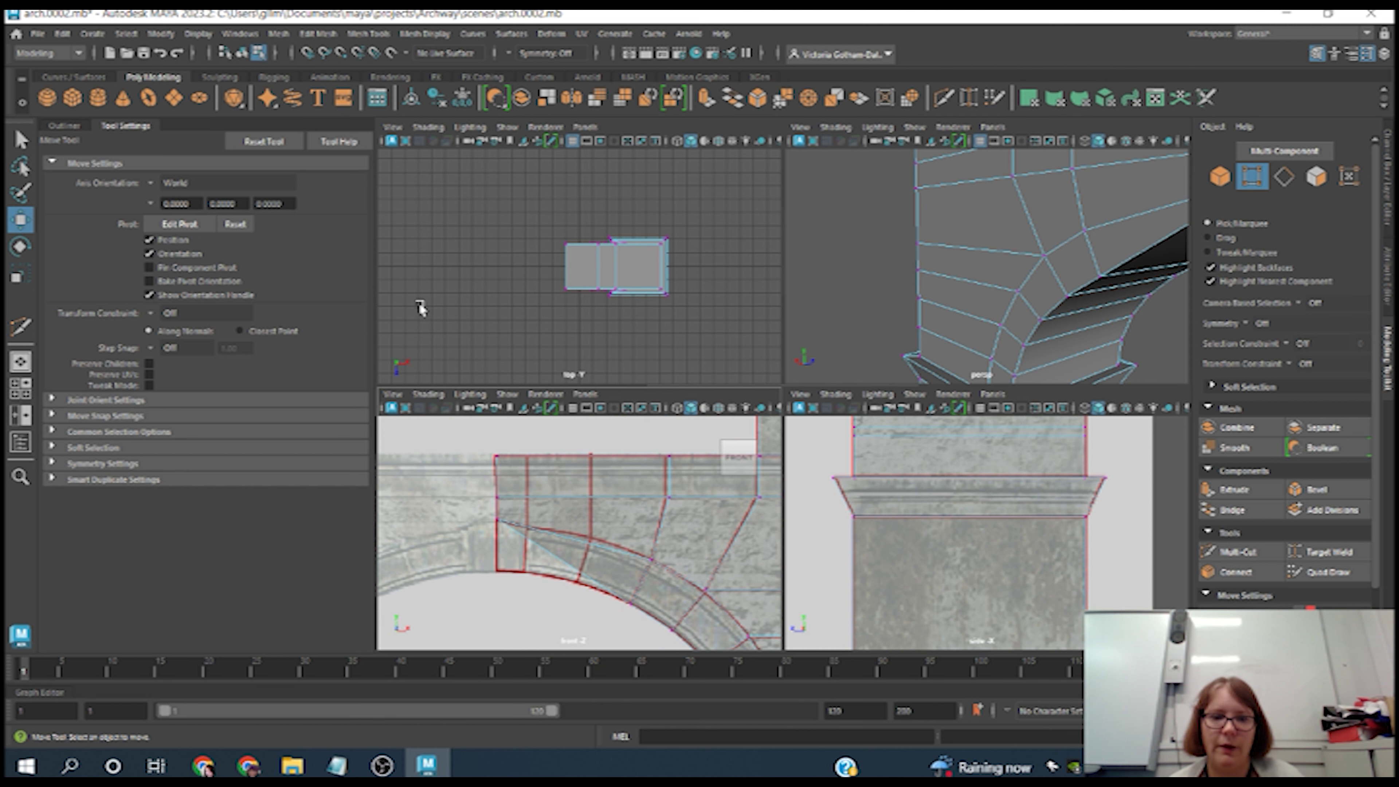
click(368, 35)
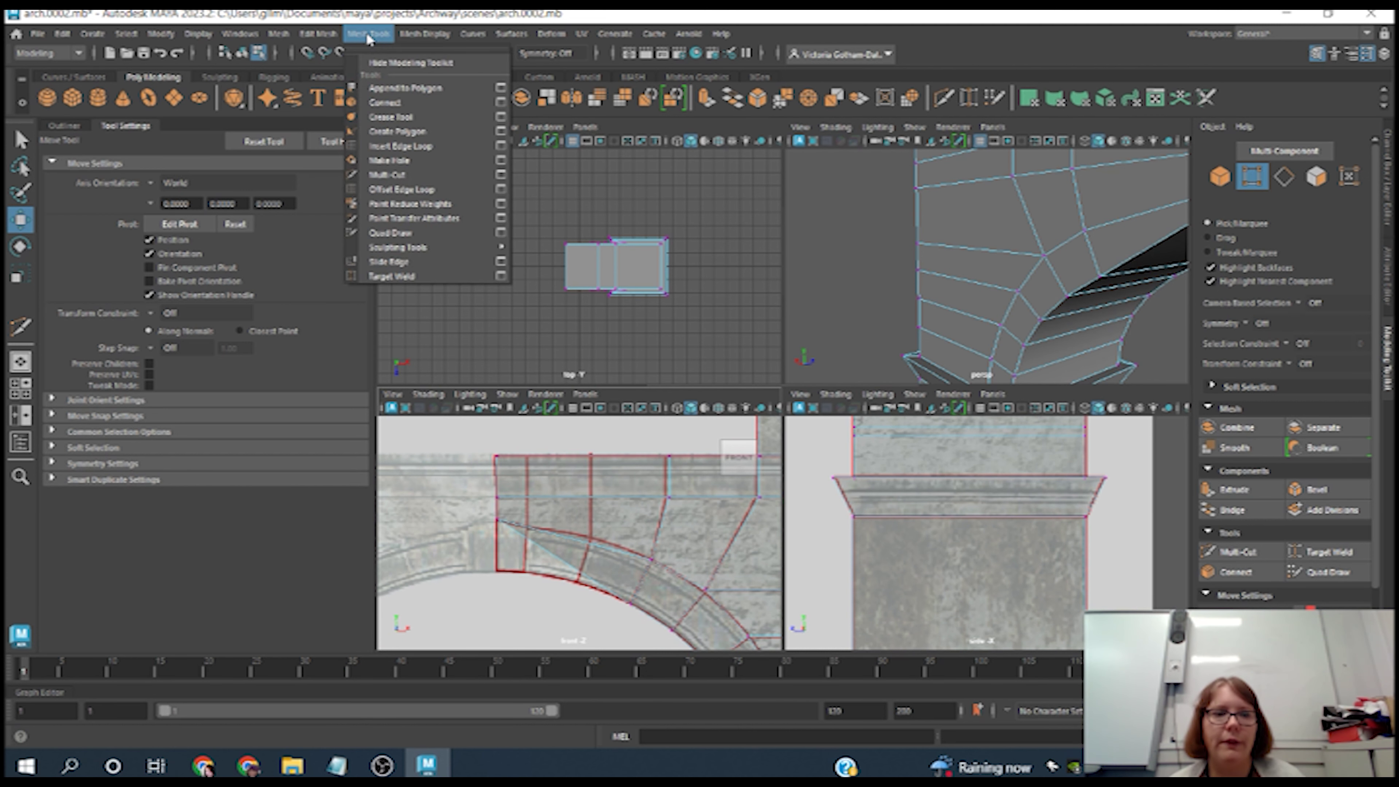
click(413, 148)
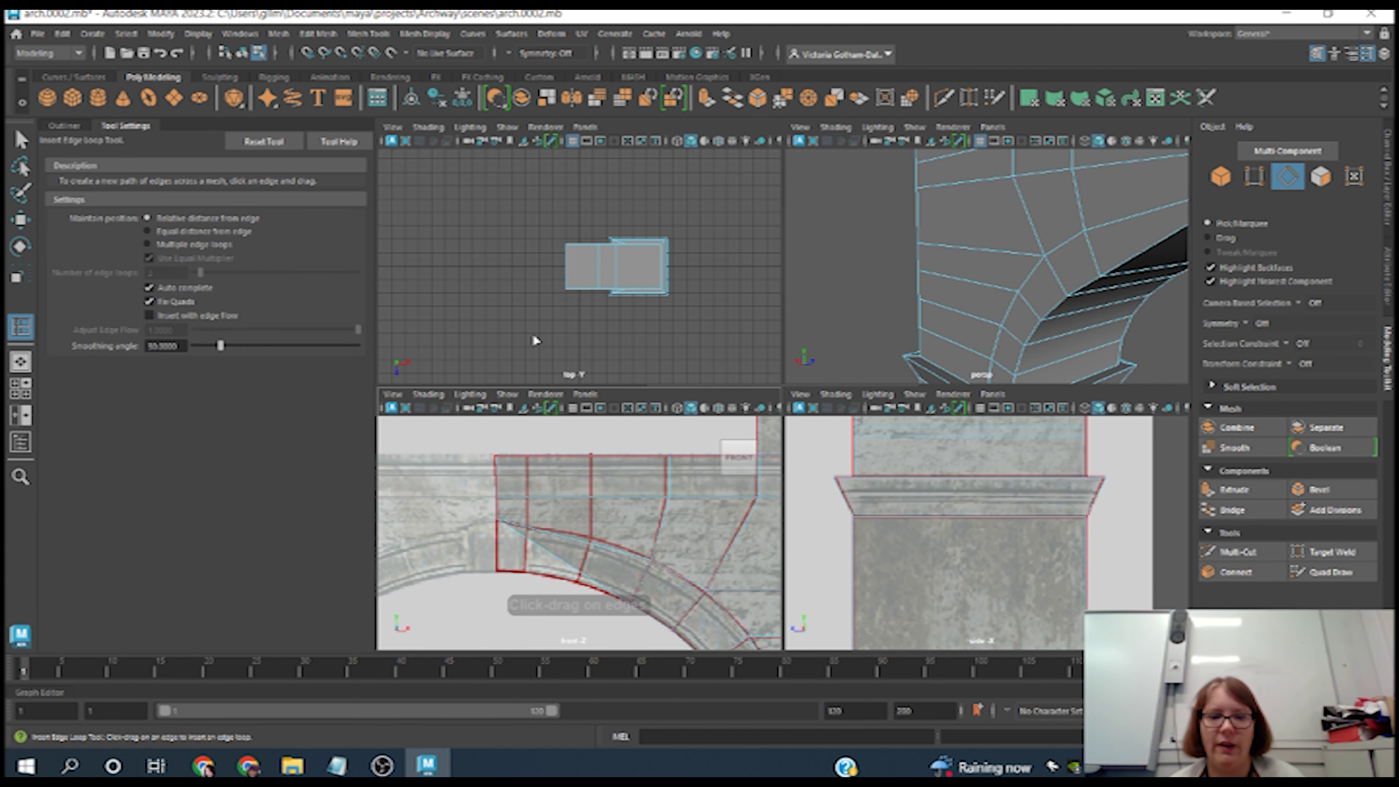
click(591, 504)
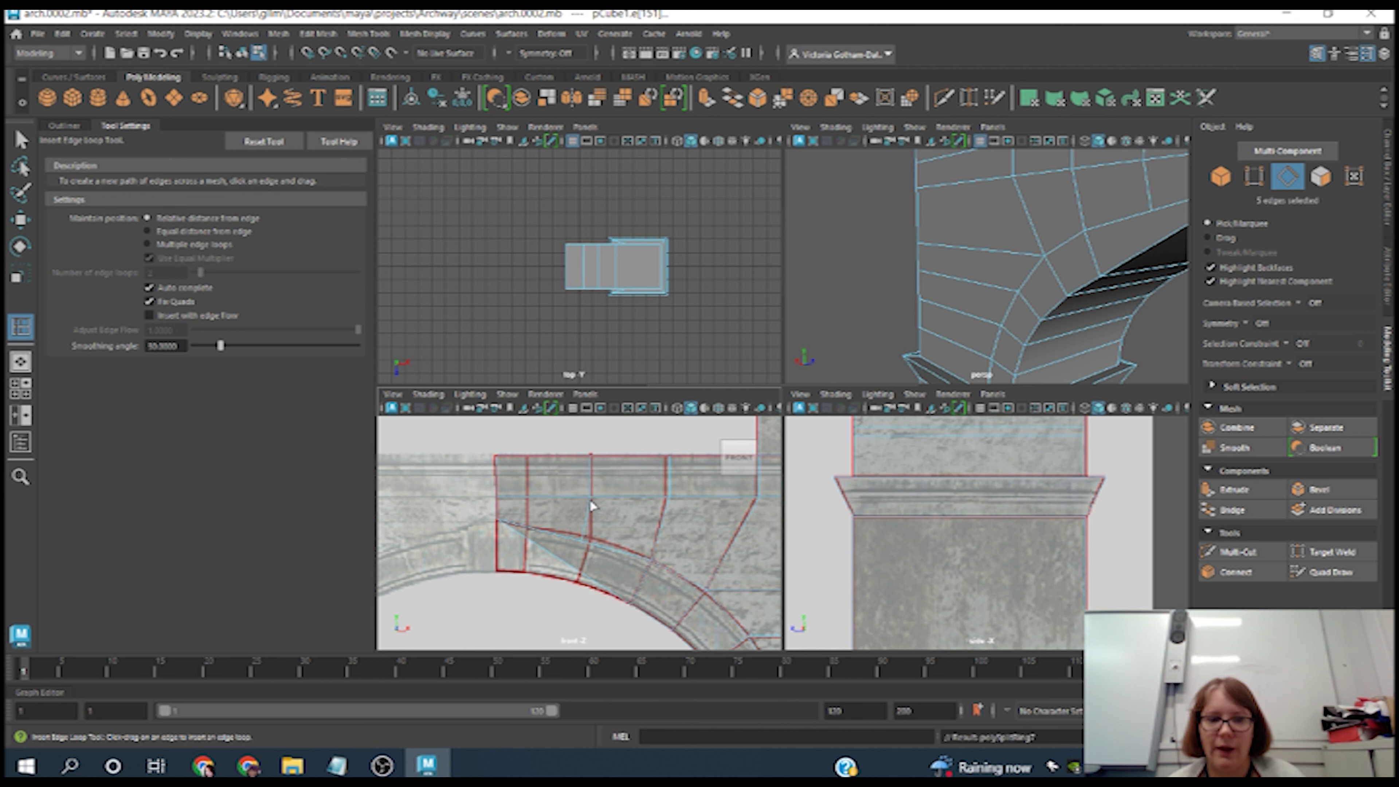
Step: Multi-Cut from the new loop's lower end down the front ring, across the arch underside and up to the matching back vertex
click(1236, 552)
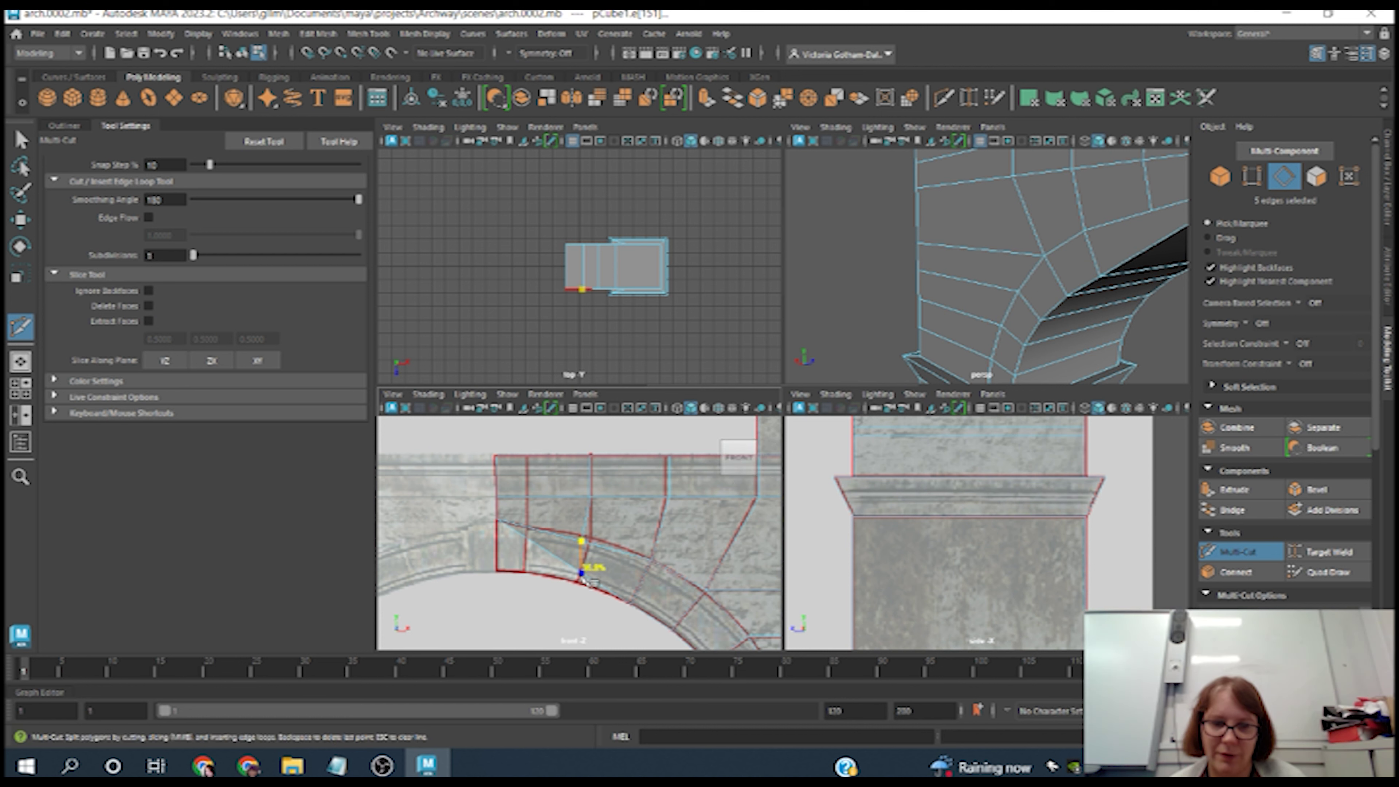
alt+drag(1096, 282, 908, 273)
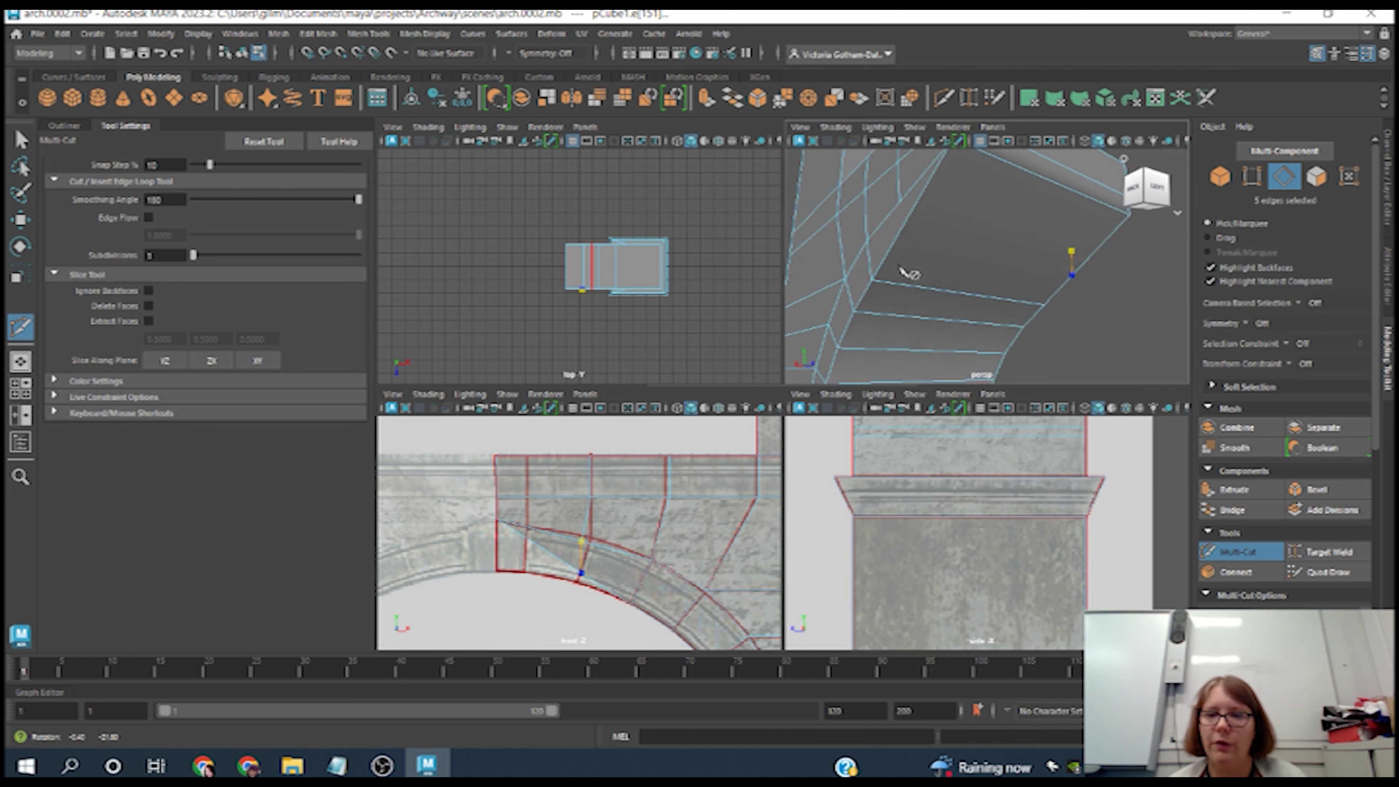
click(910, 227)
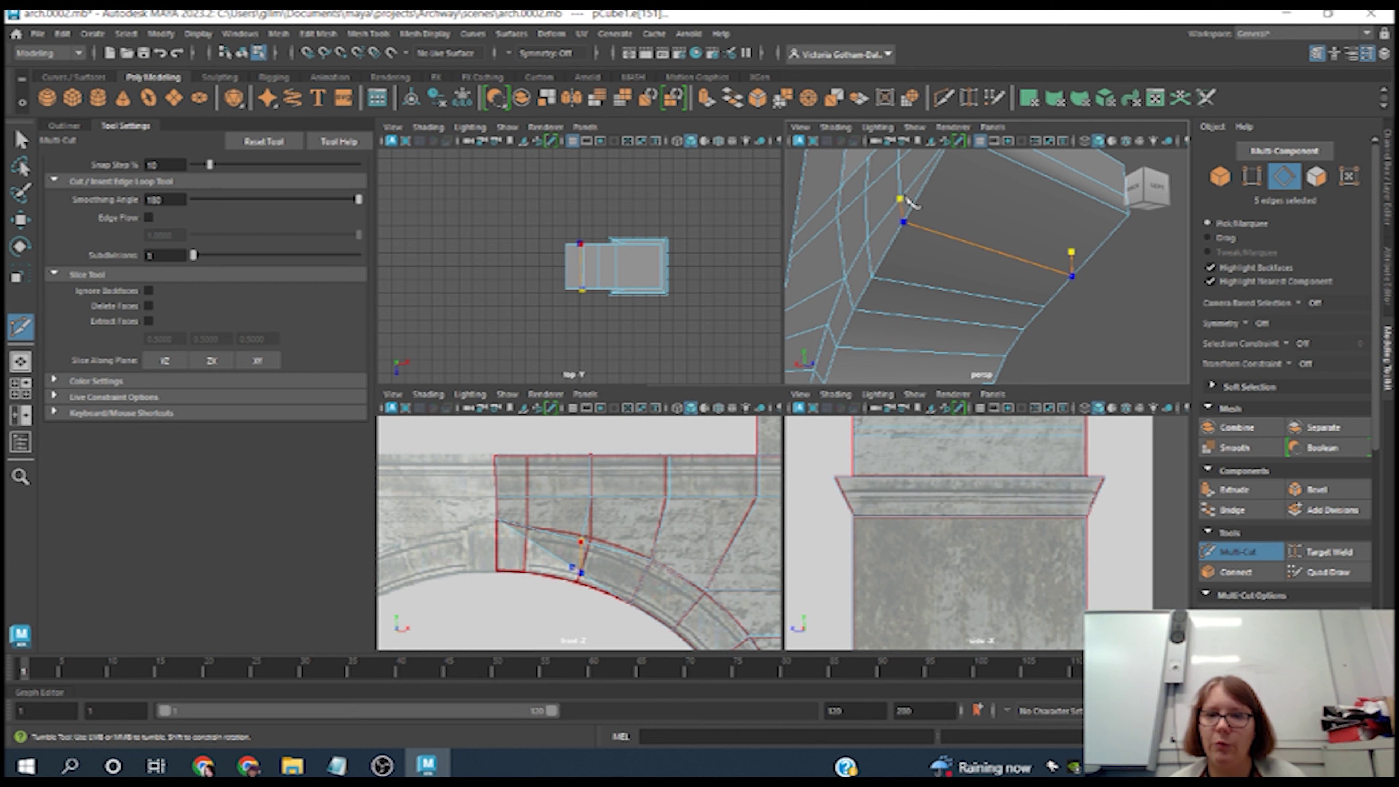
right_click(1025, 335)
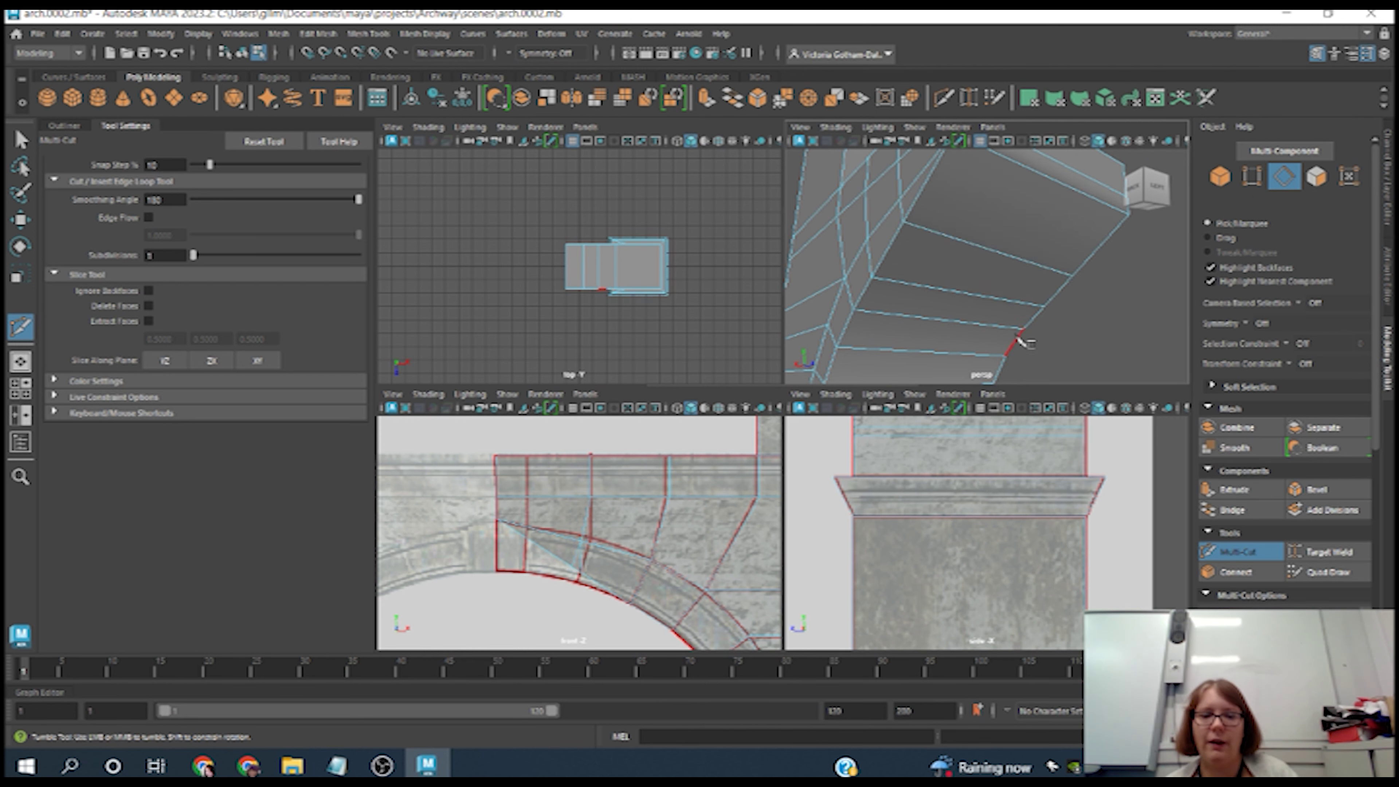
Step: Move the vertices at the upper end of this cut onto the crossing of the joint line and outer ring line
scroll(641, 537, up, 4)
alt+middle_drag(642, 537, 582, 536)
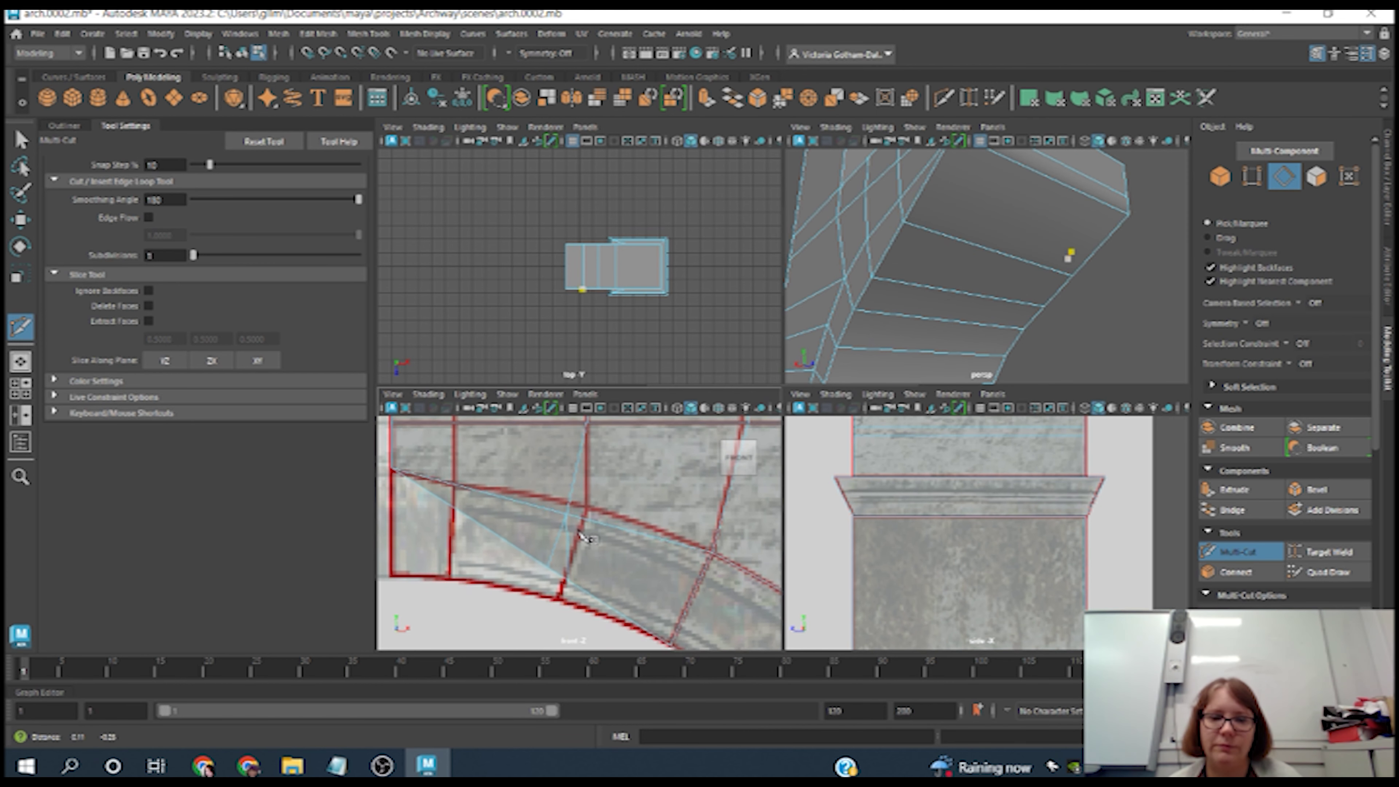
key(w)
key(F9)
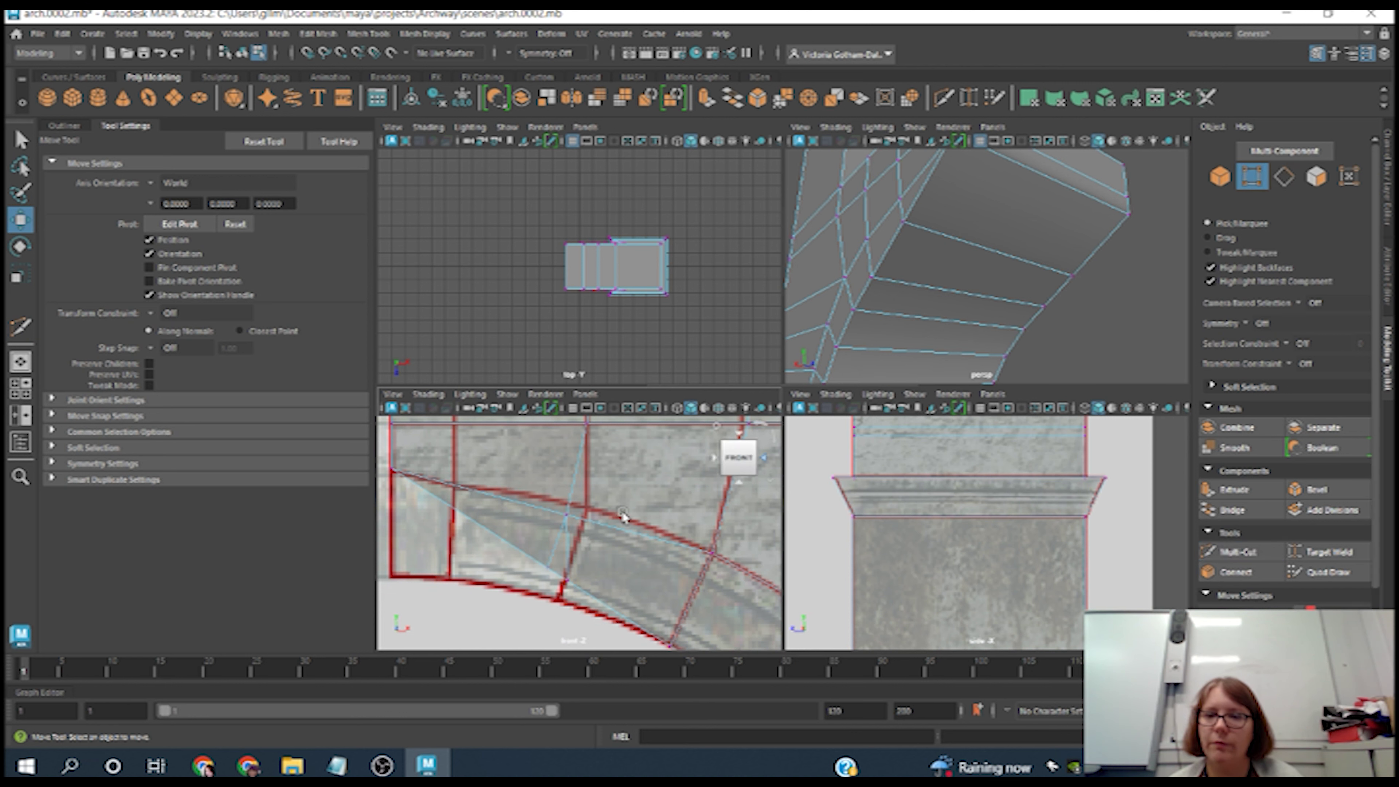
drag(530, 489, 589, 535)
drag(627, 470, 647, 466)
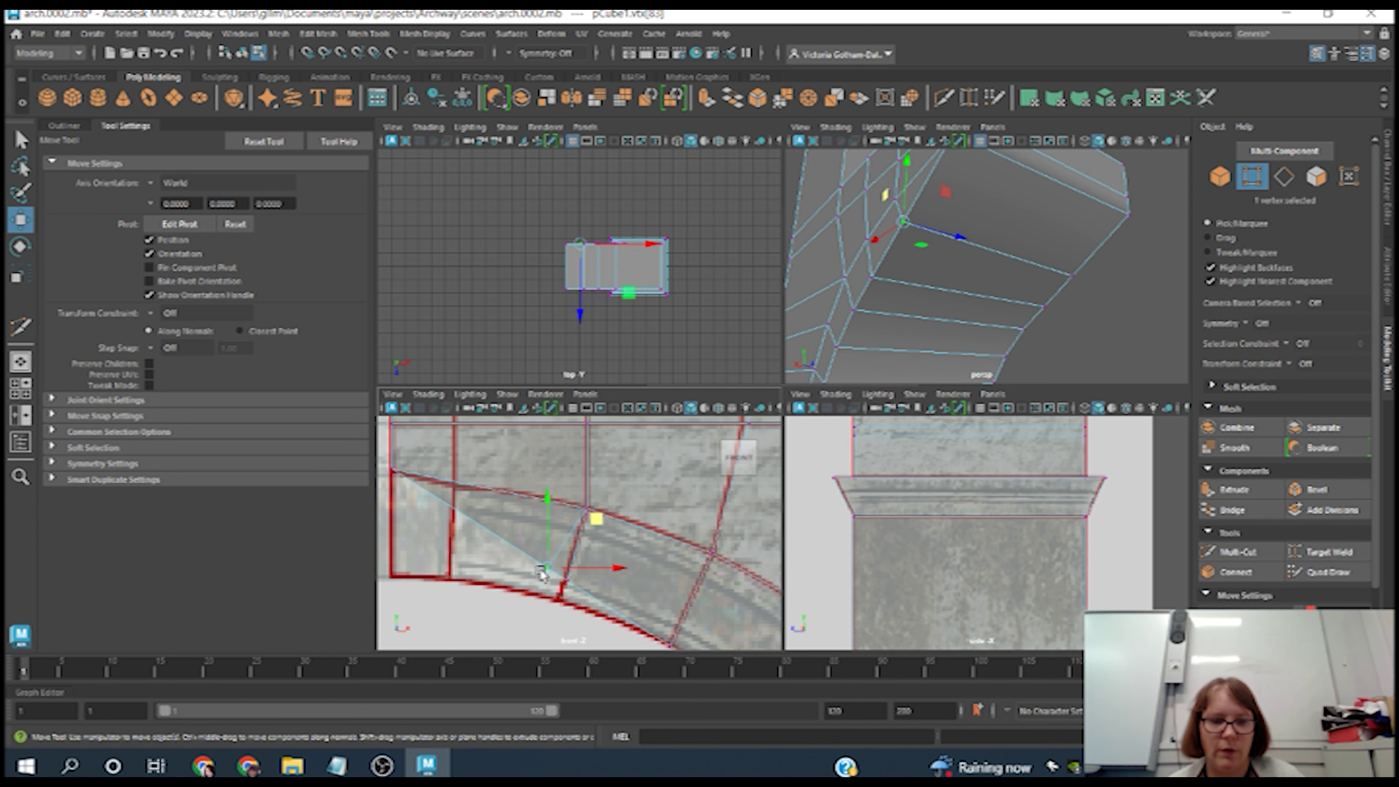
Step: Move the cut's two underside vertices onto the inner arch curve at the base of the joint line
click(545, 512)
drag(544, 513, 587, 595)
drag(619, 539, 614, 563)
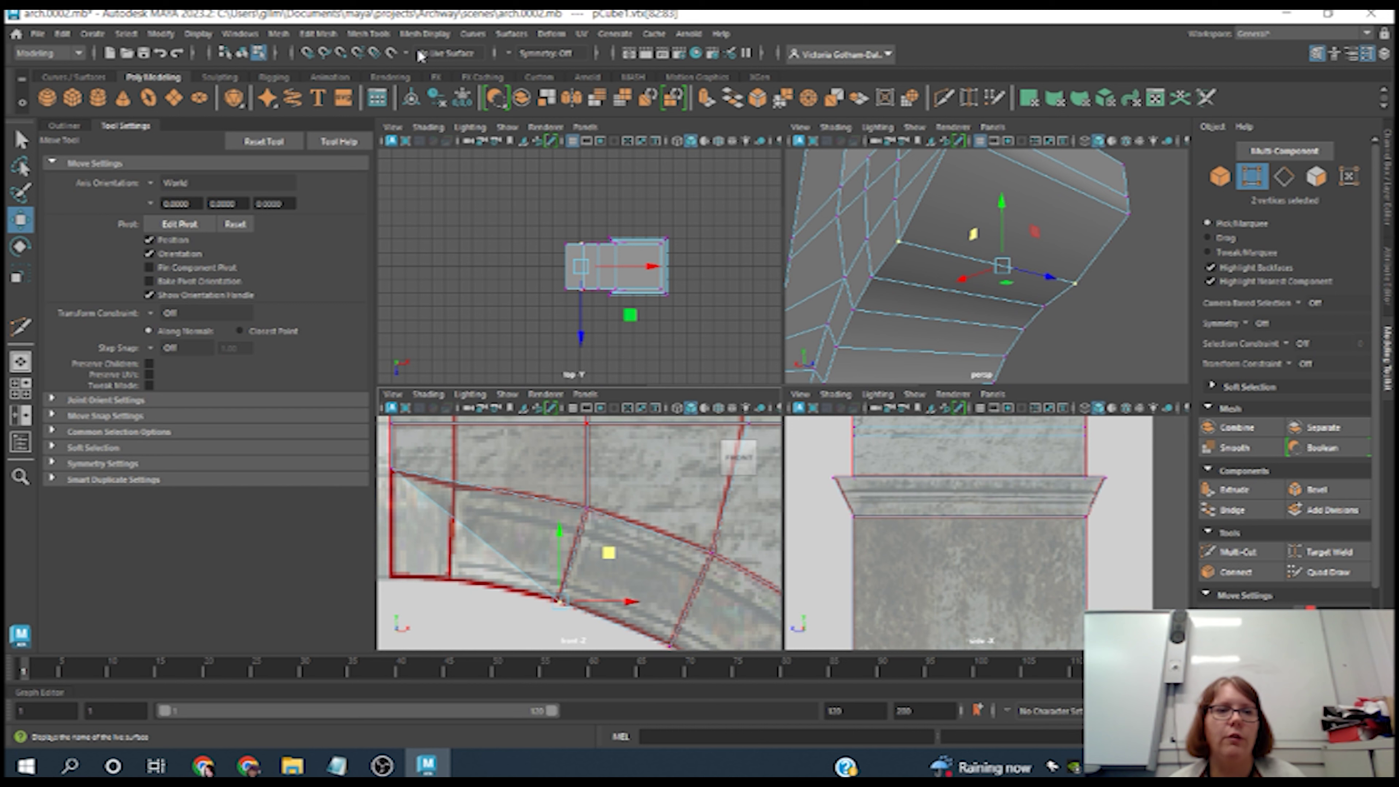
Step: Insert another edge loop through the upper arch arm along the last vertical reference line before the centre end
click(368, 34)
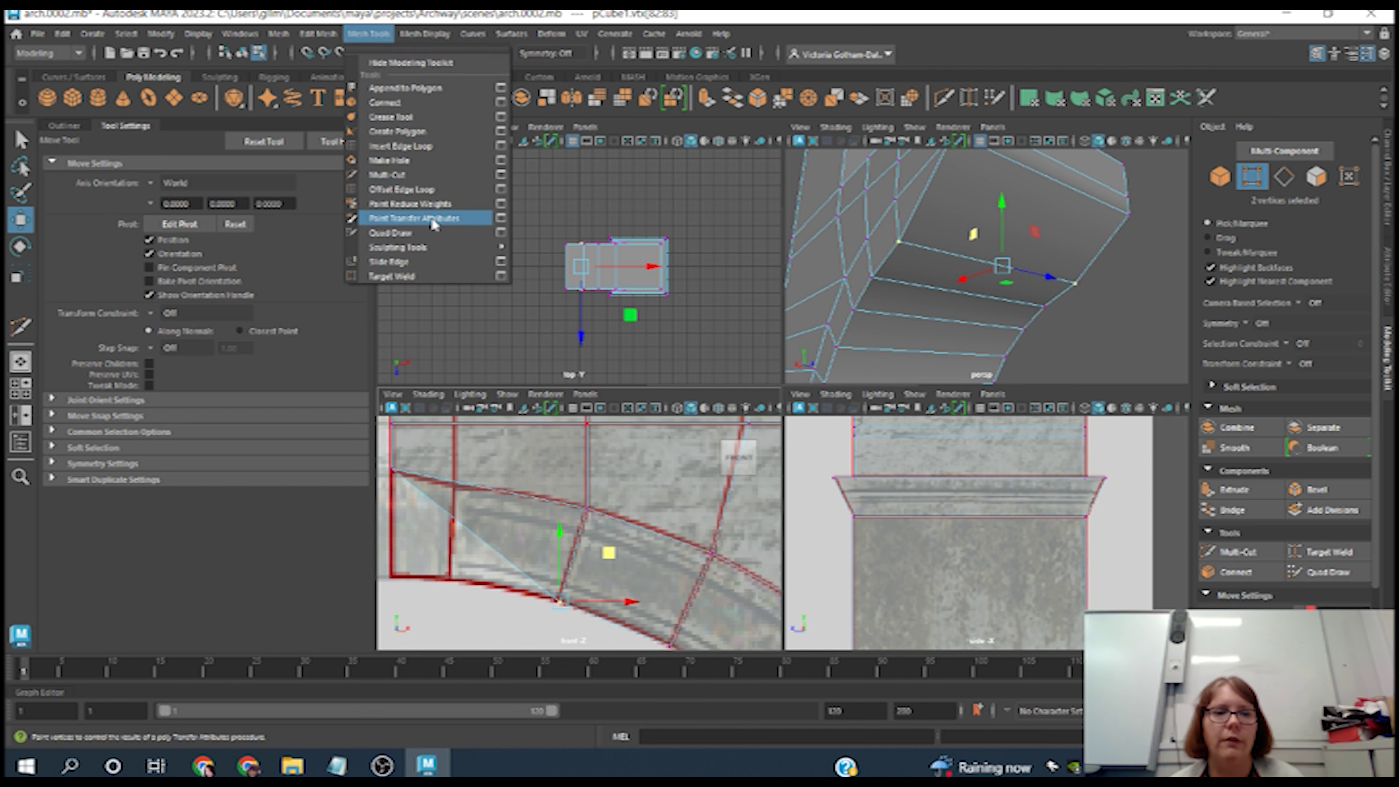
click(410, 146)
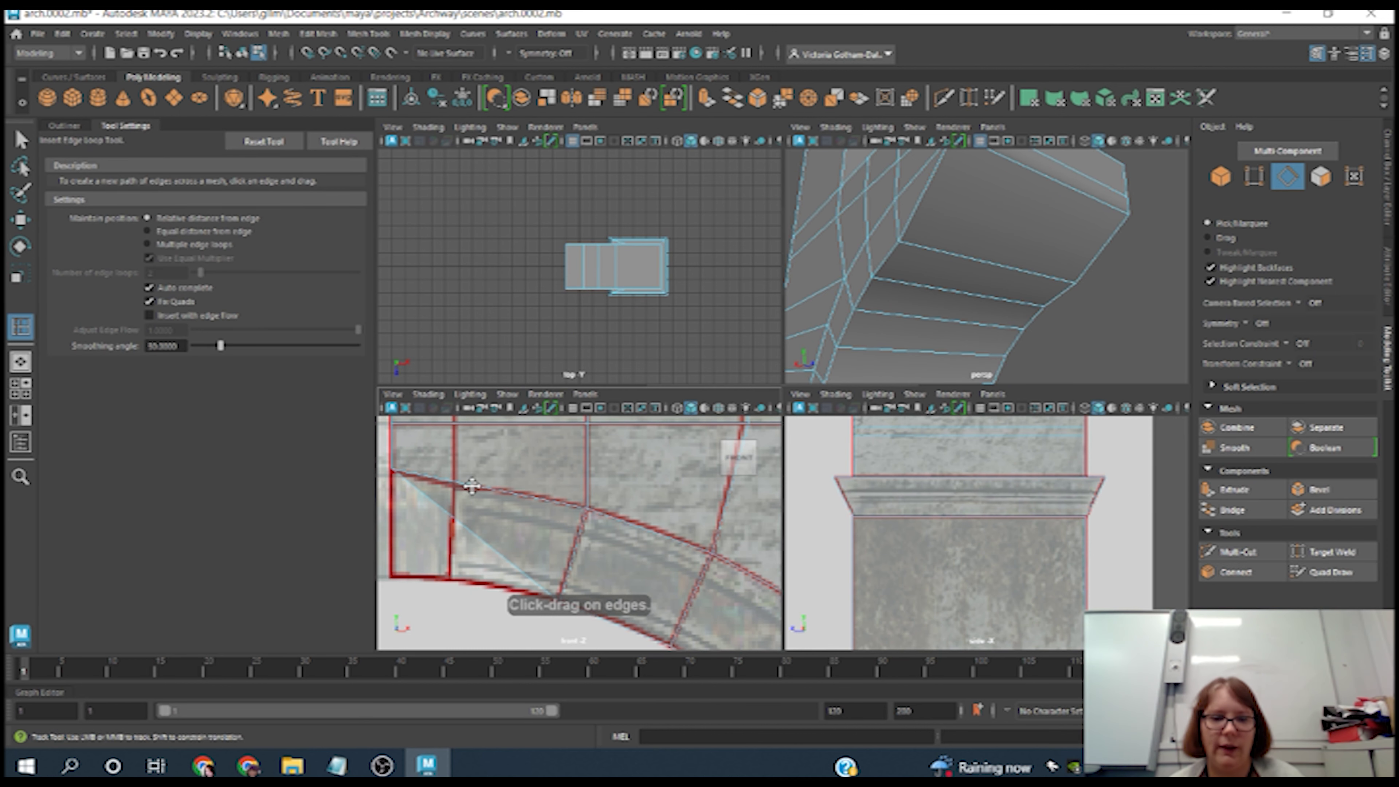
scroll(557, 520, up, 2)
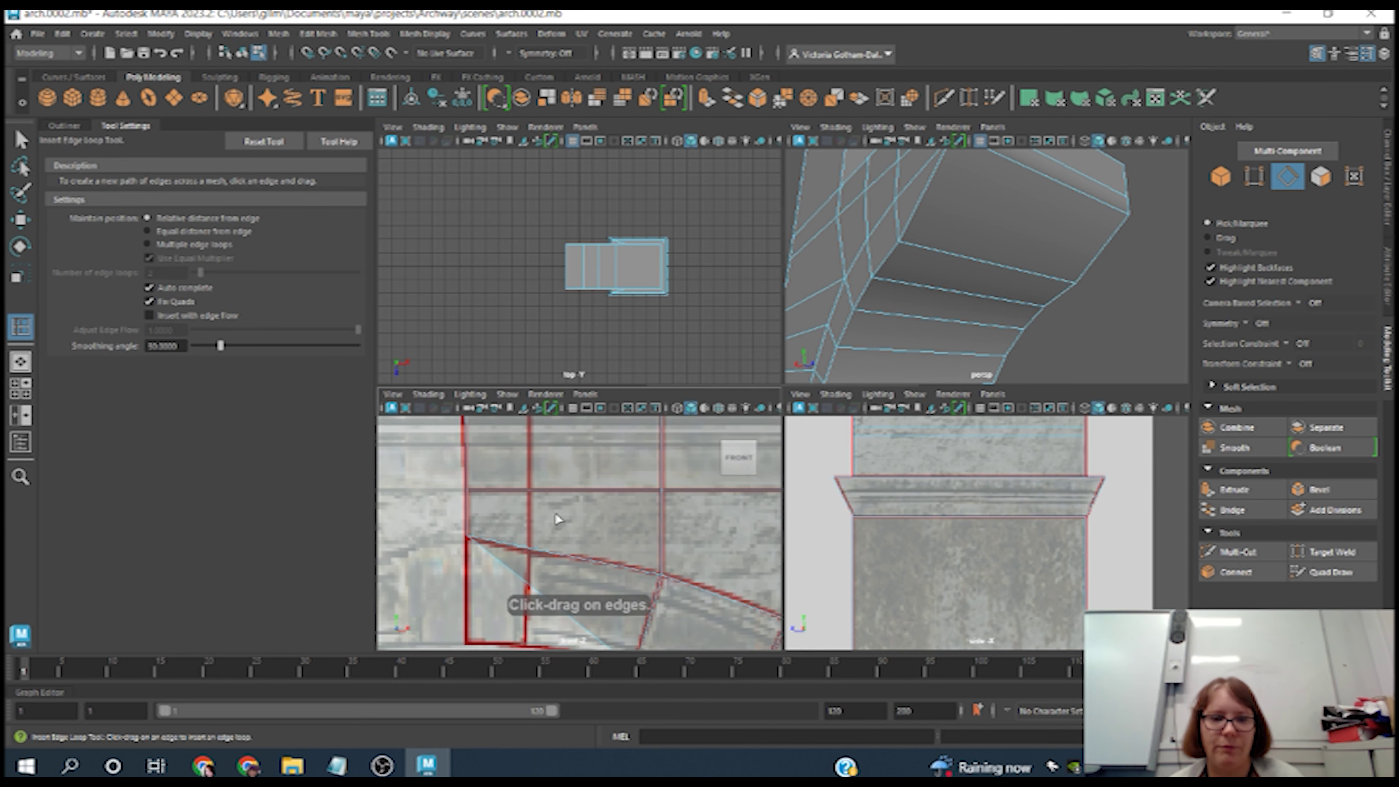
click(531, 502)
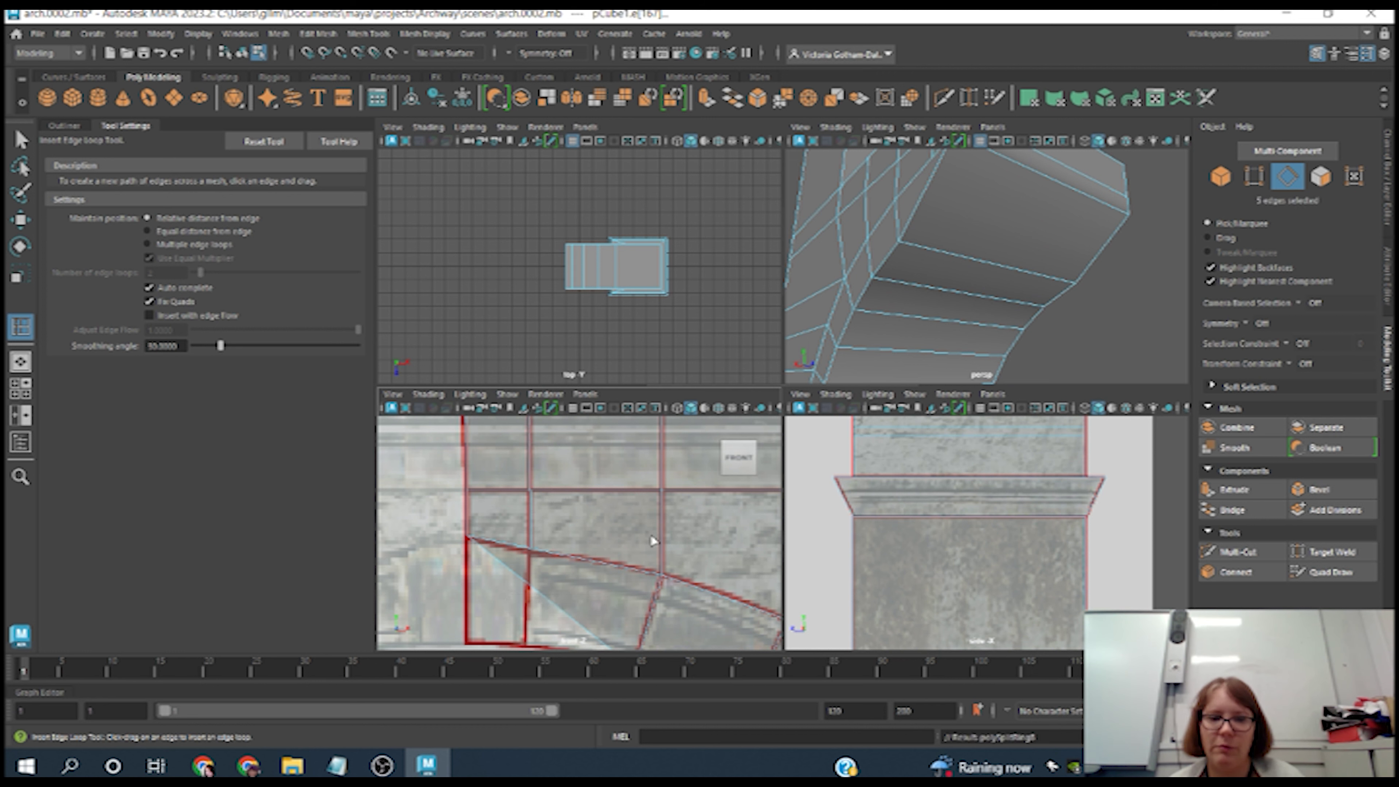
Step: Multi-Cut from the last inserted loop's front vertex down to the lower edge, across the underside and up to its back vertex
click(1248, 559)
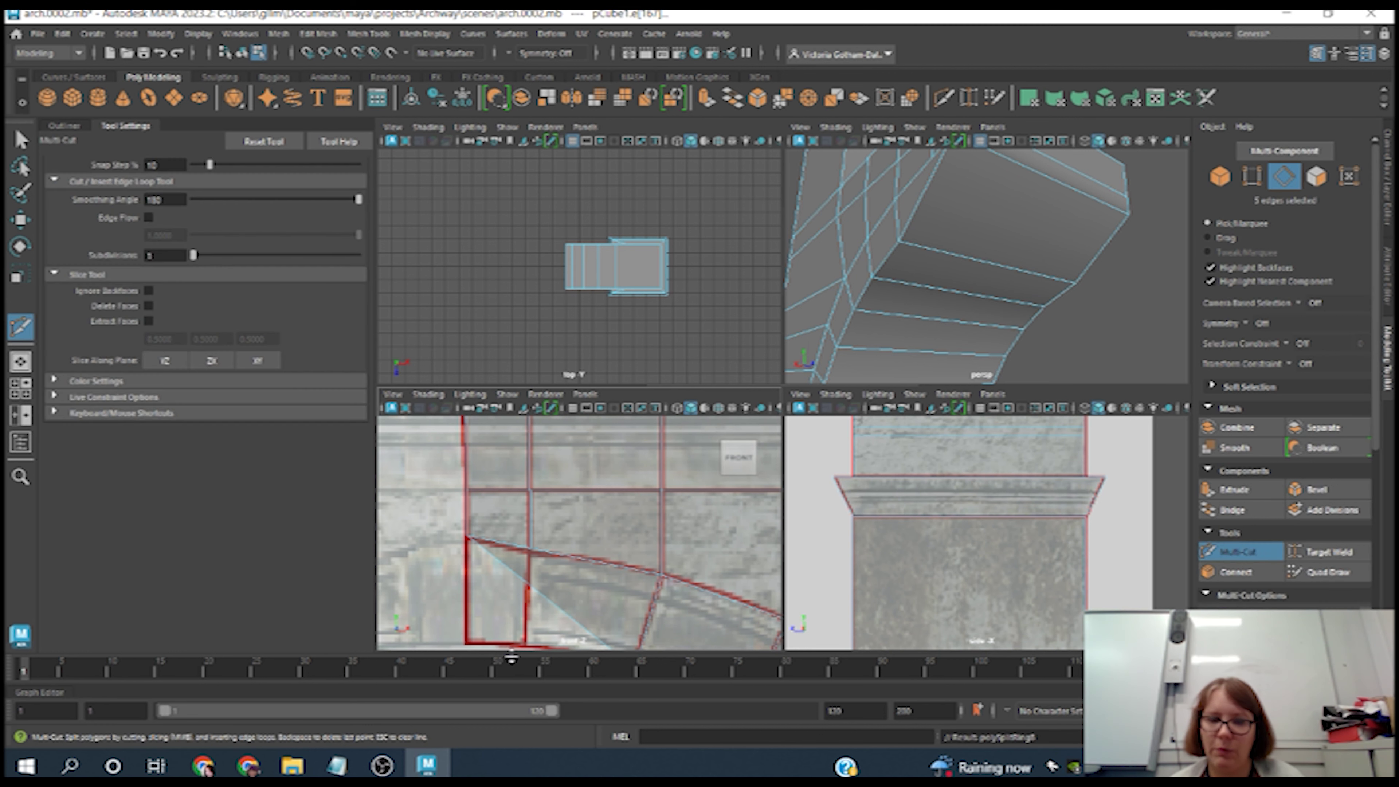
click(531, 550)
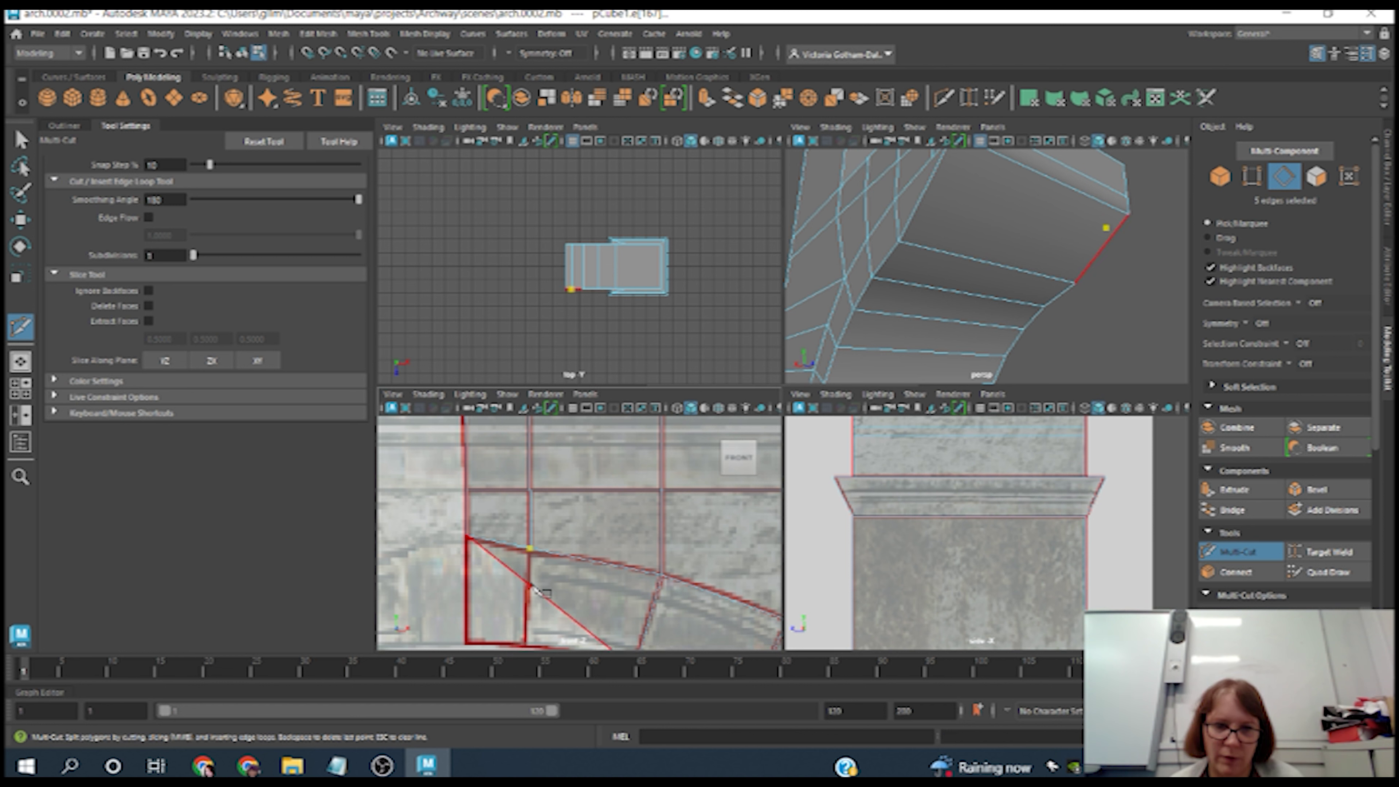
click(531, 586)
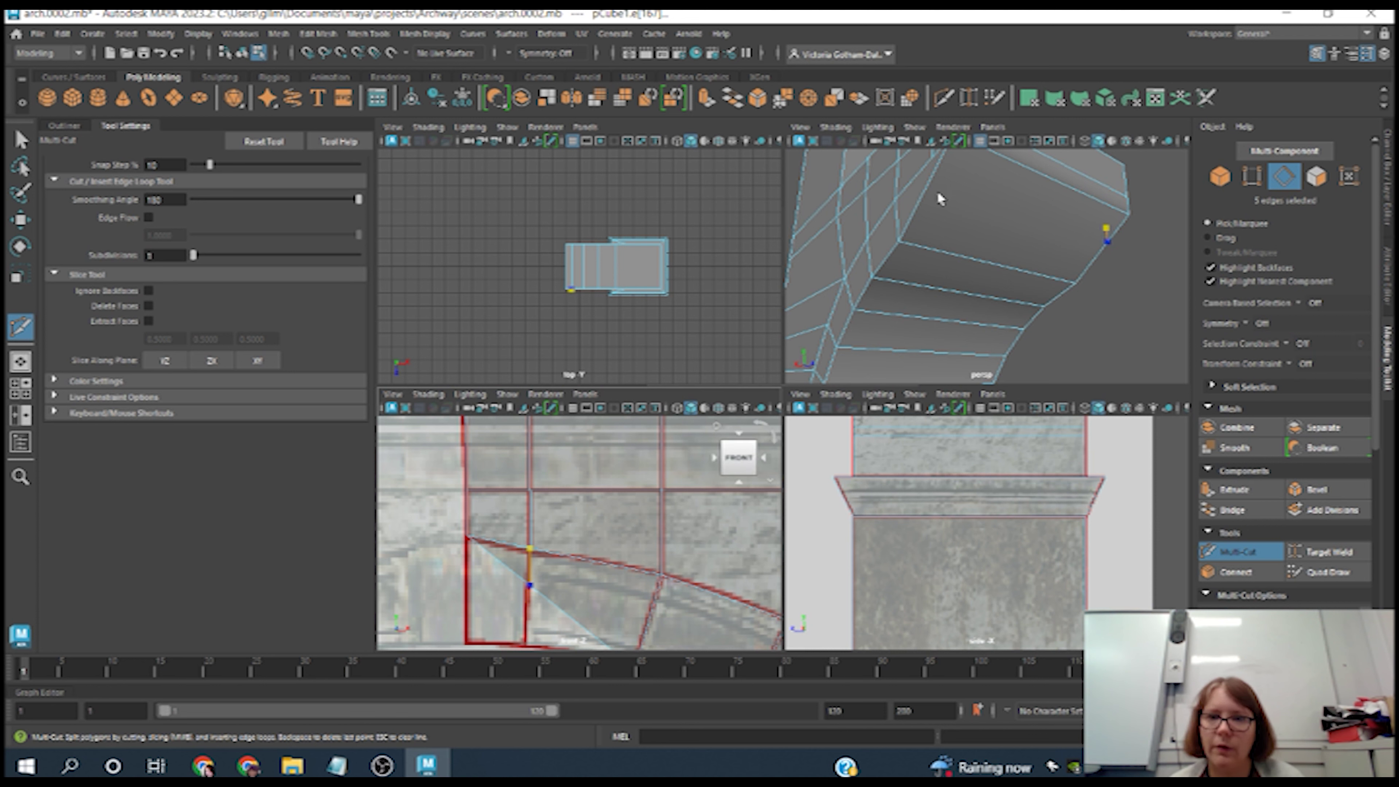
click(925, 190)
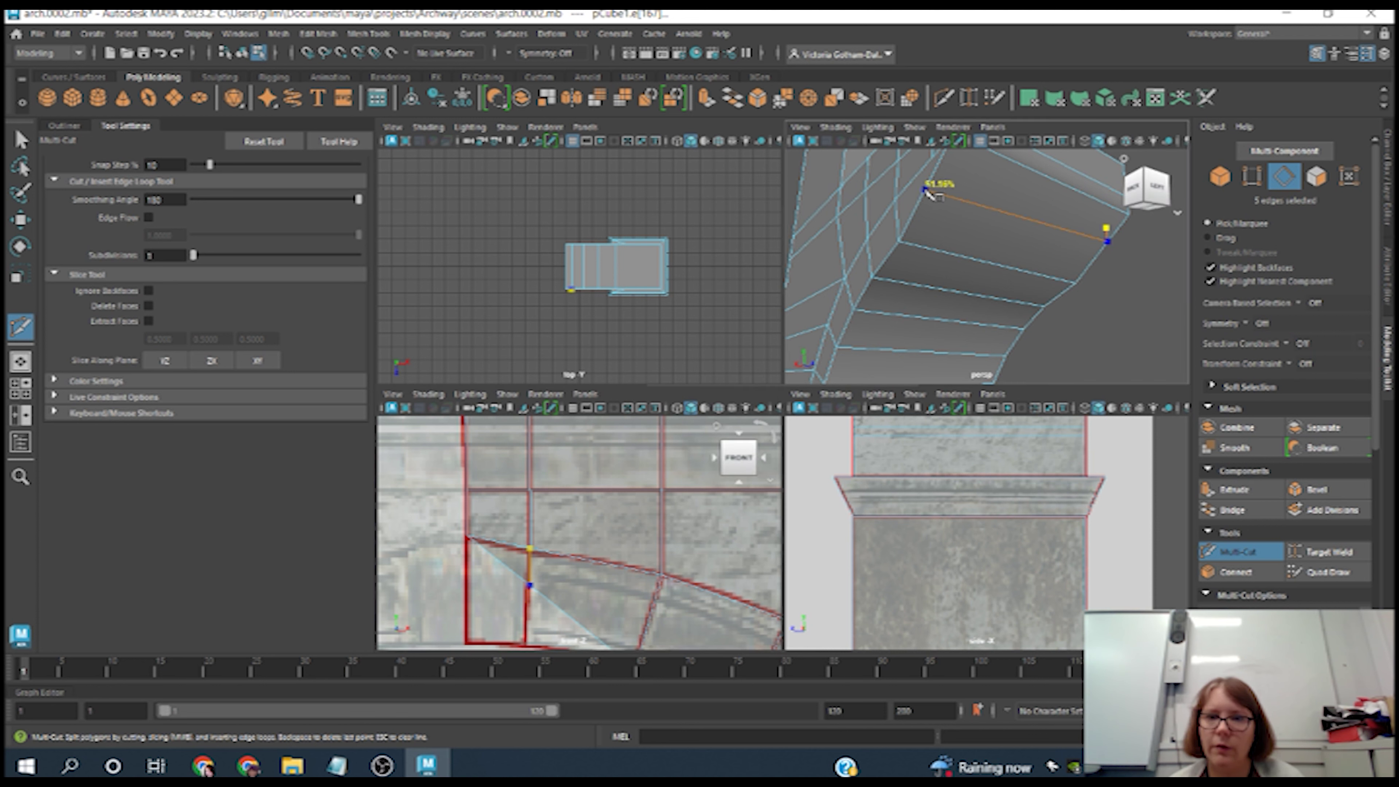
alt+drag(927, 192, 936, 251)
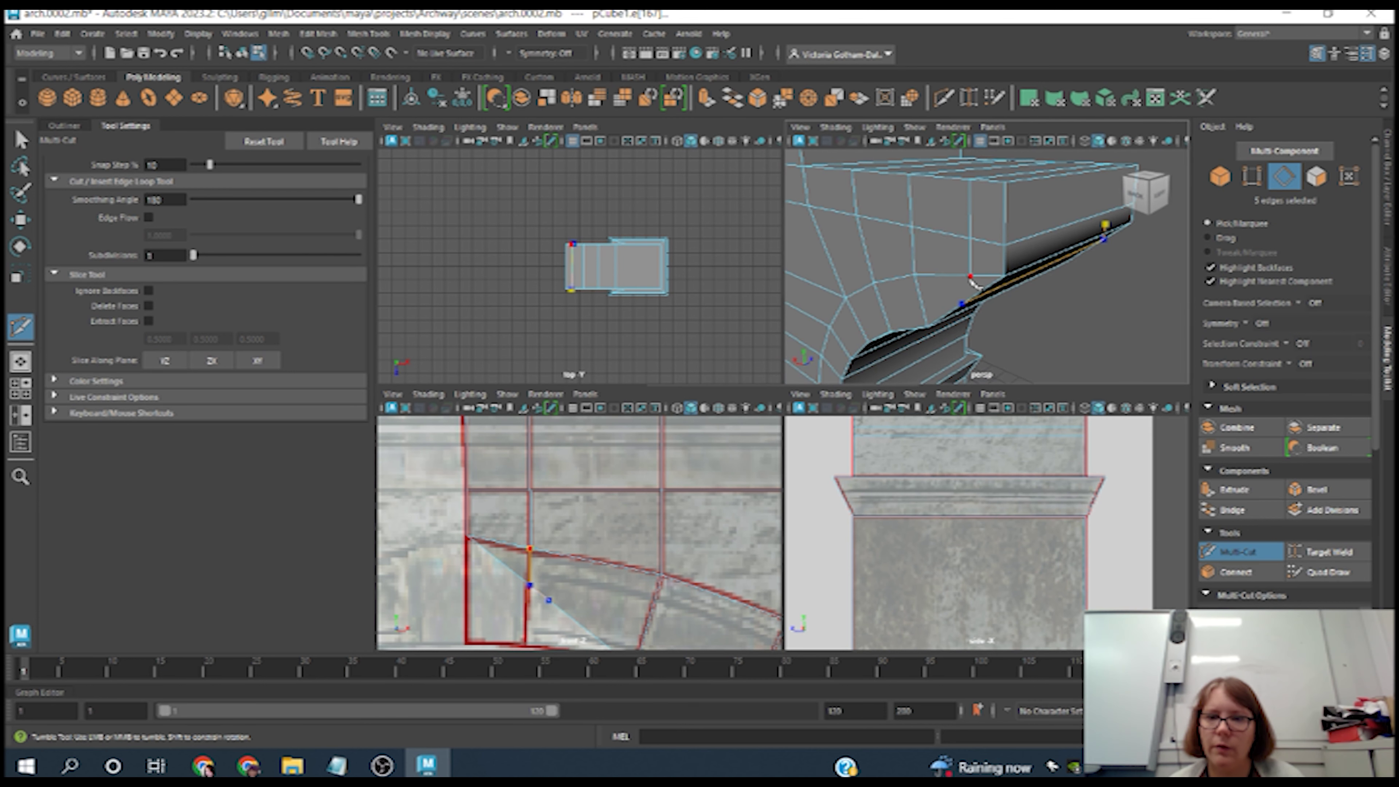
key(Return)
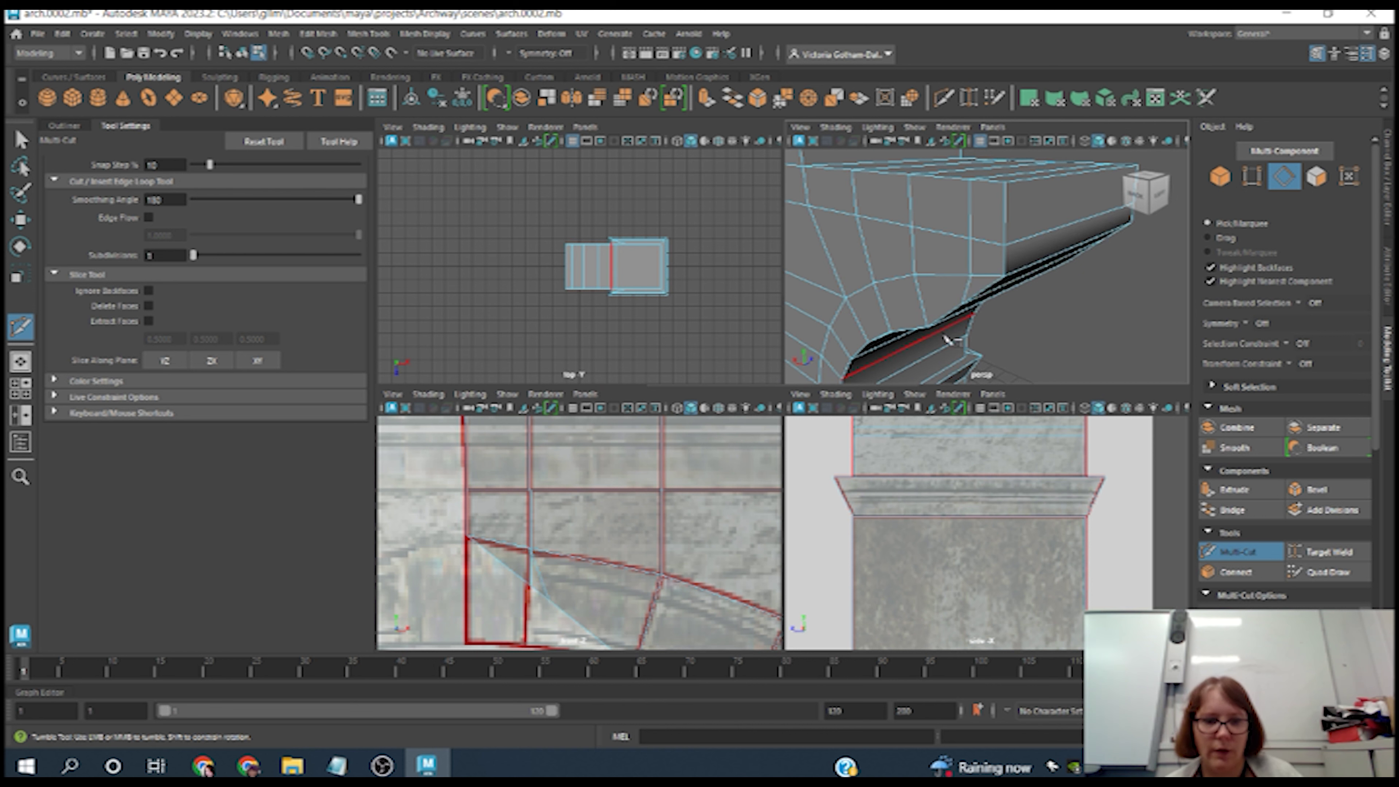
Step: Lower the front and back underside vertices of the last cut onto the inner arch curve beside the keystone
click(20, 220)
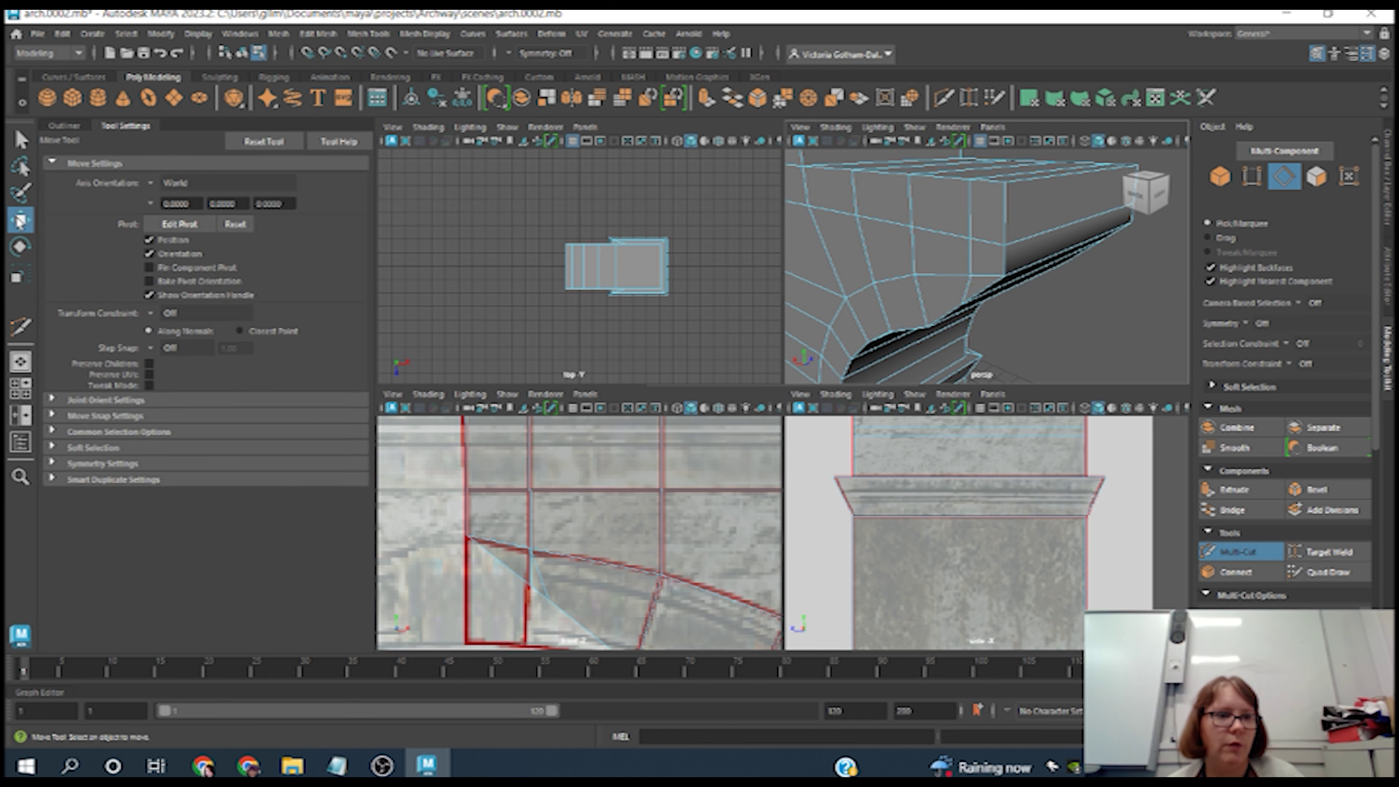
click(531, 590)
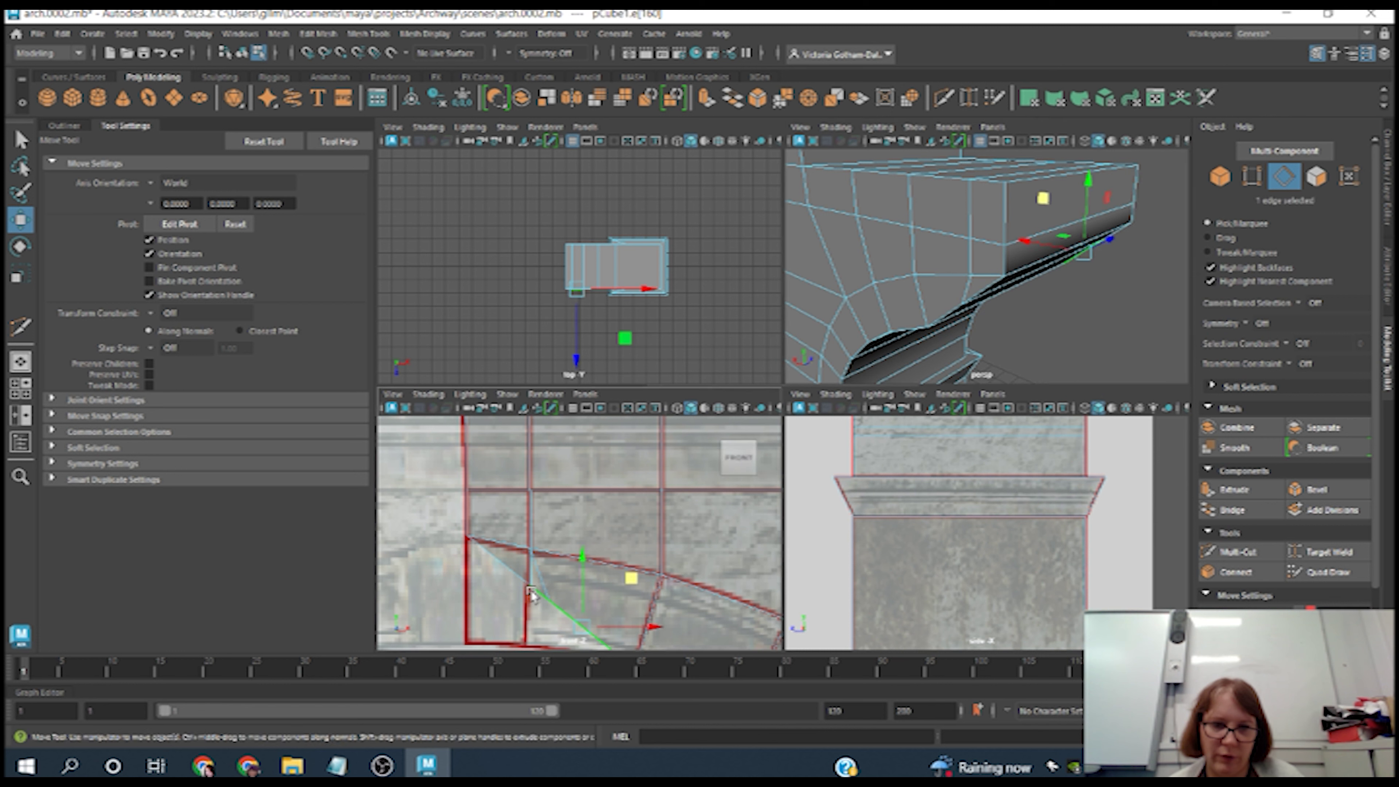
key(F9)
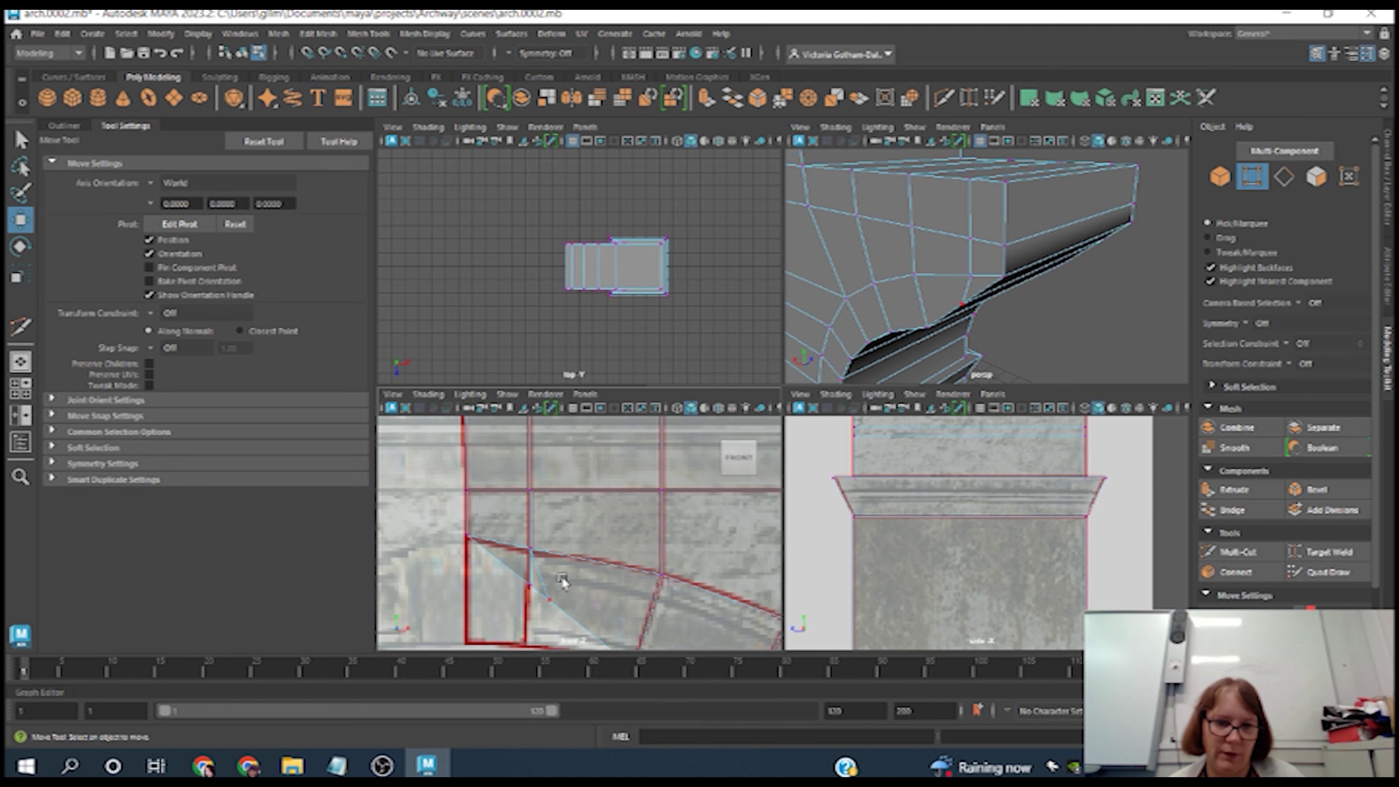
click(525, 587)
drag(595, 590, 594, 589)
alt+middle_drag(594, 588, 604, 538)
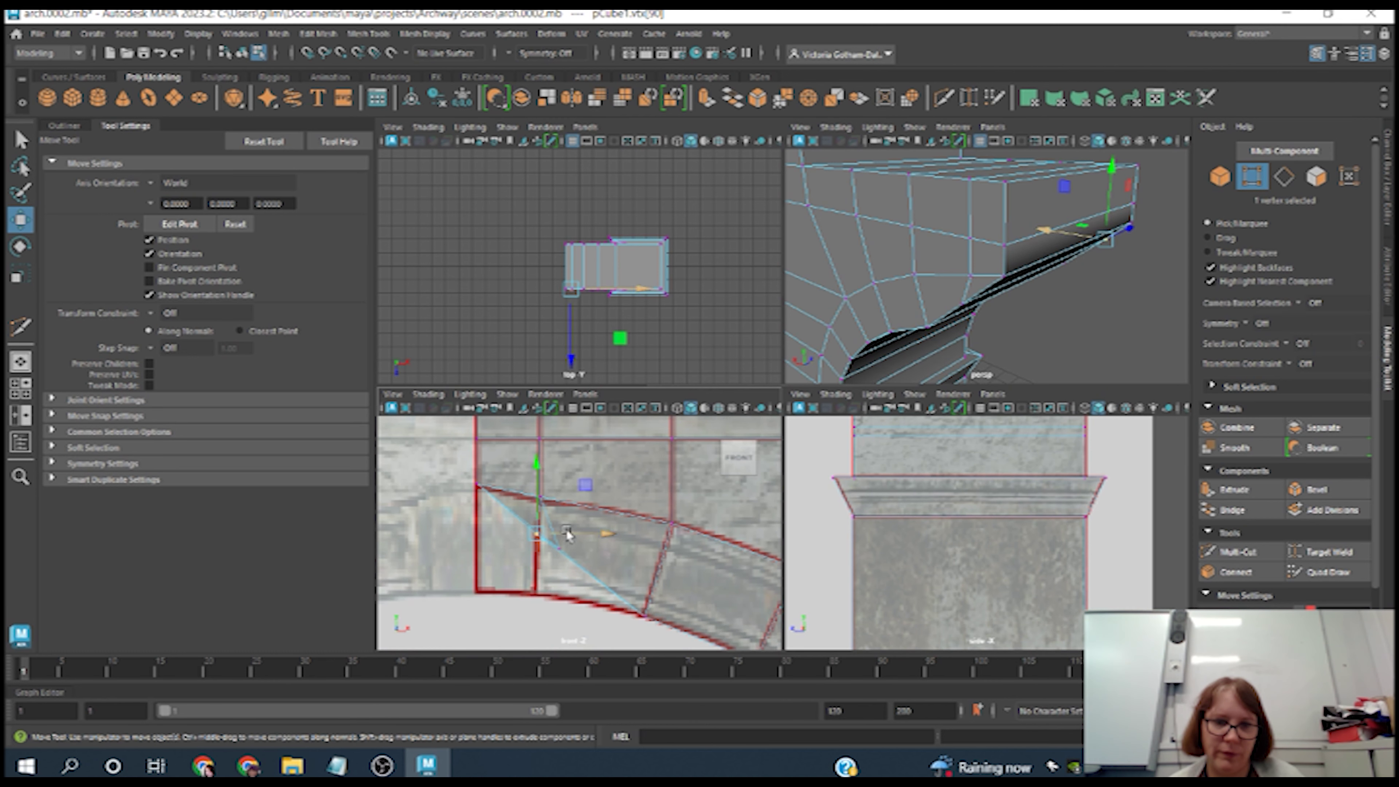
drag(588, 483, 551, 602)
click(560, 549)
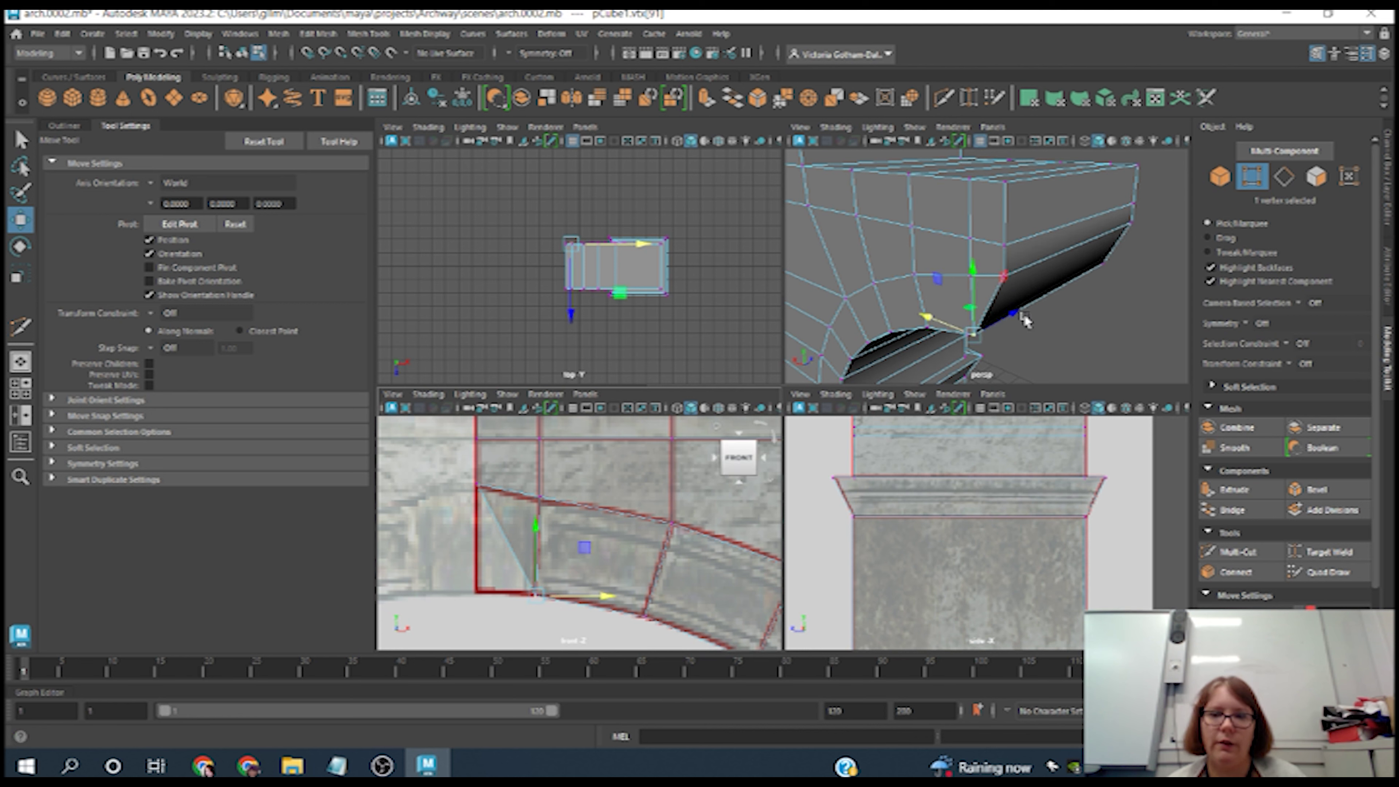
Step: Multi-Cut a new edge from front to back across the middle of the arch arm's slanted centre-end face
alt+drag(1057, 343, 997, 236)
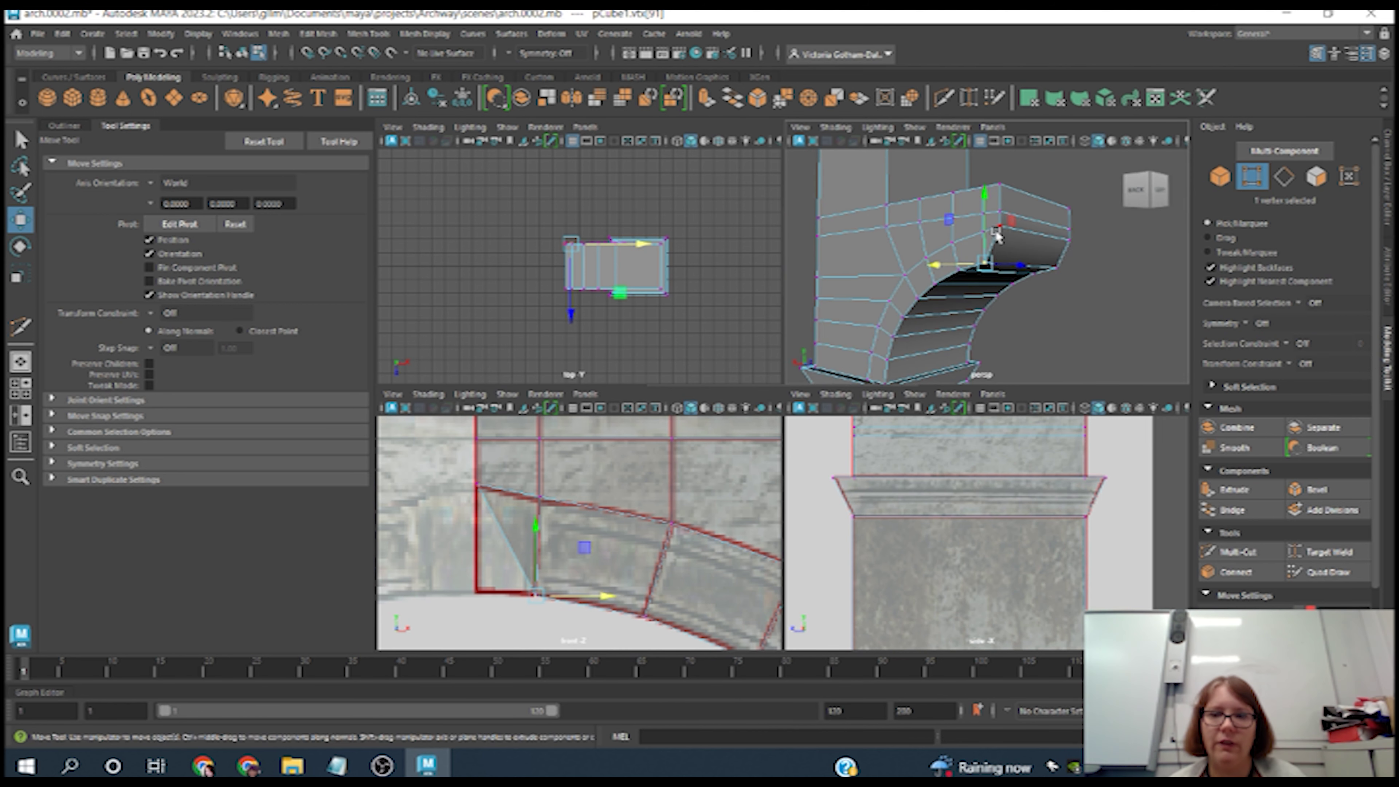
click(1234, 554)
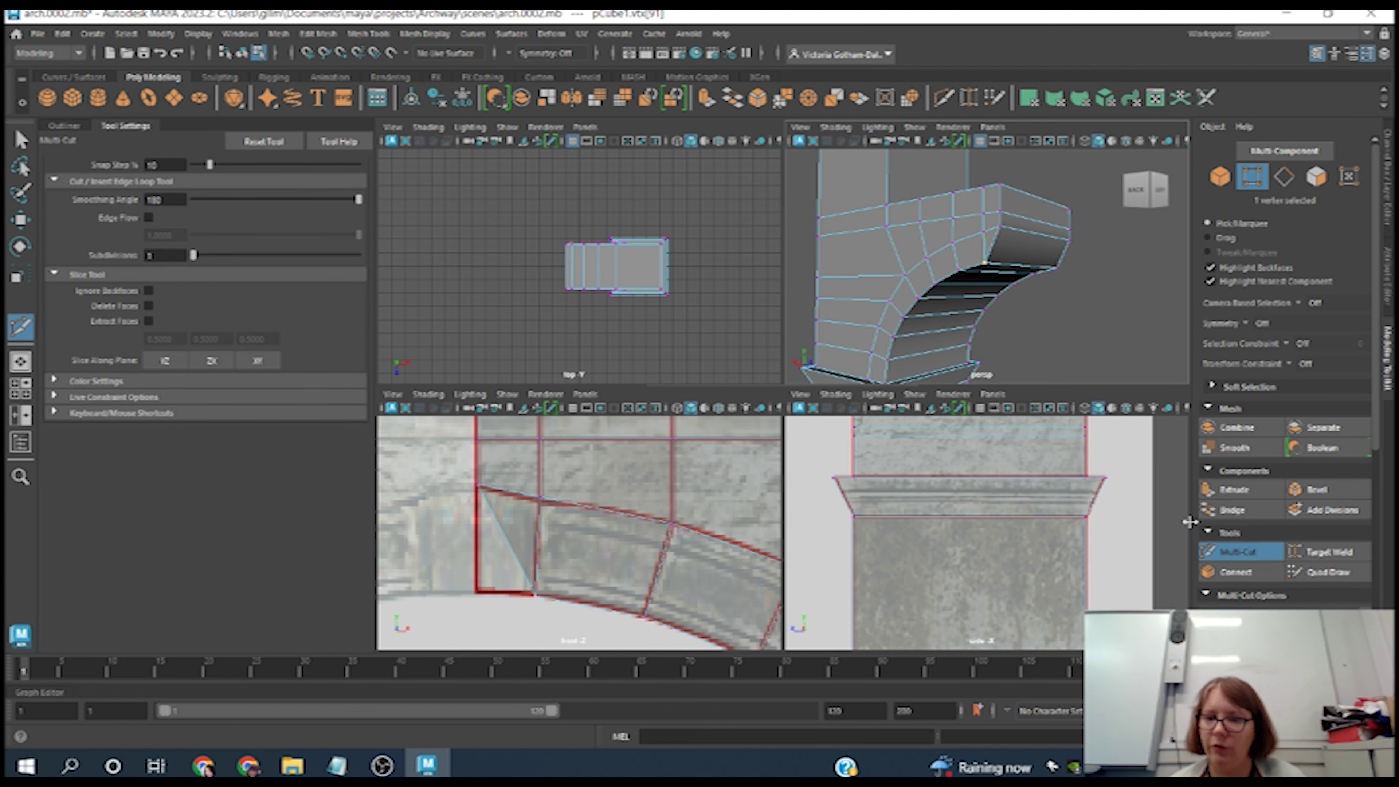
click(995, 247)
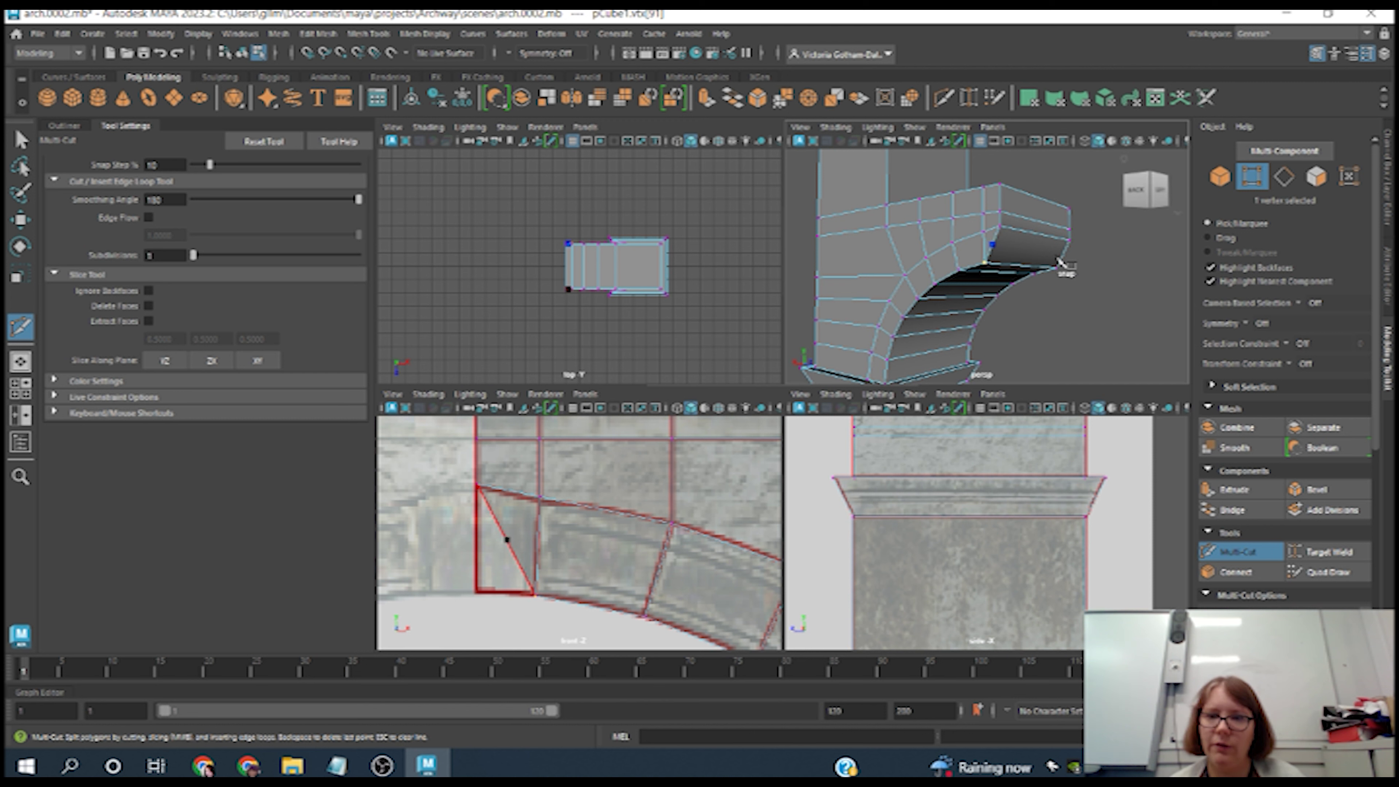
click(1061, 258)
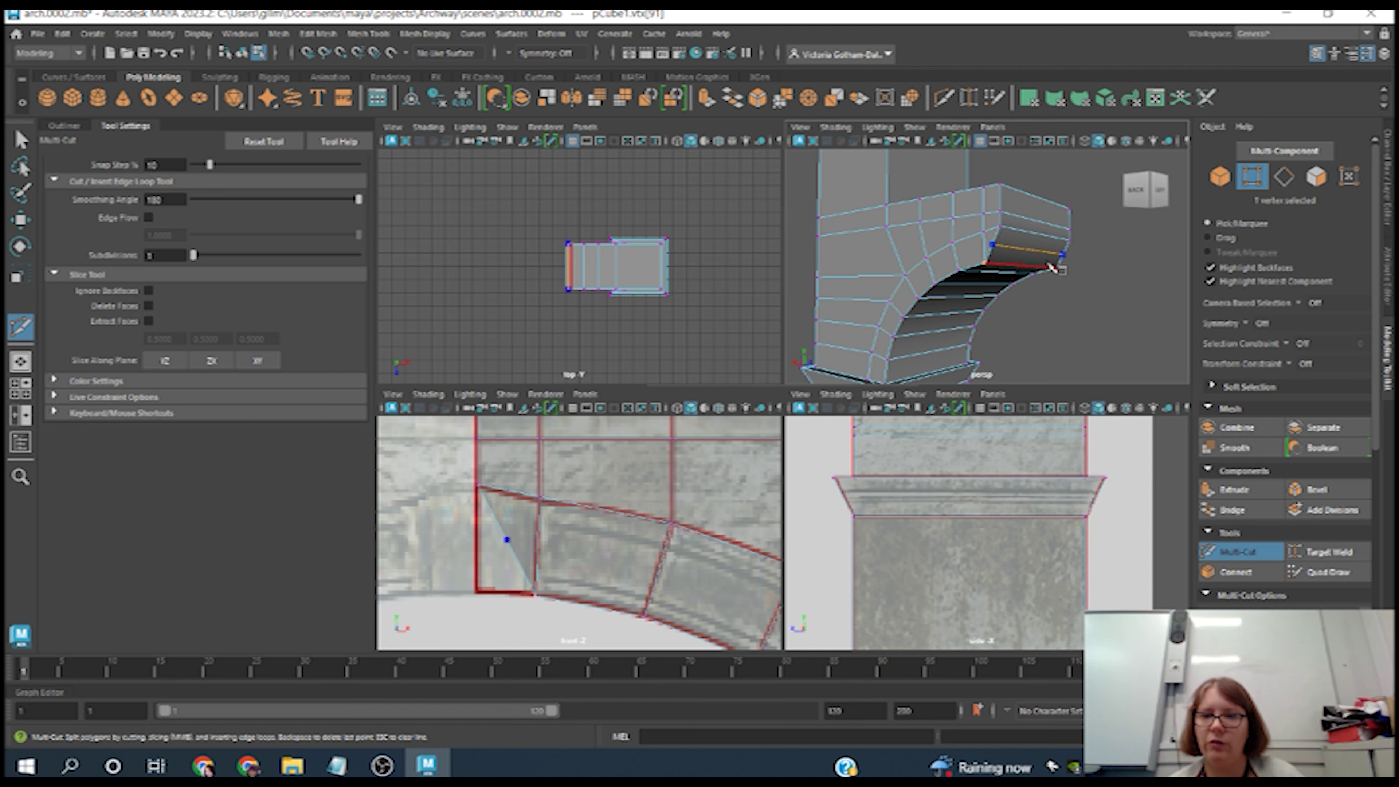
key(Return)
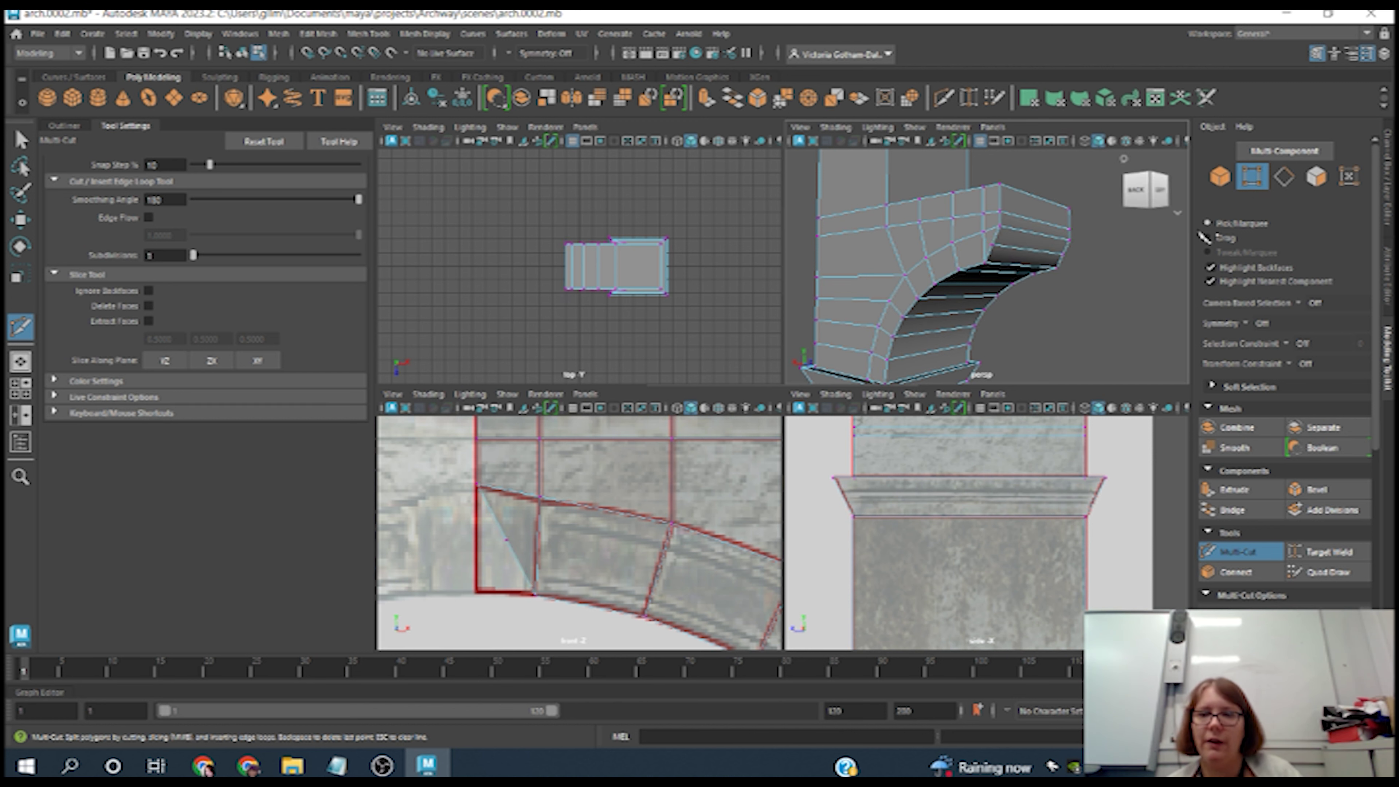
Step: Move the new end-face edge down and snap it to the lower centre corner of the keystone outline in the front view
click(1284, 177)
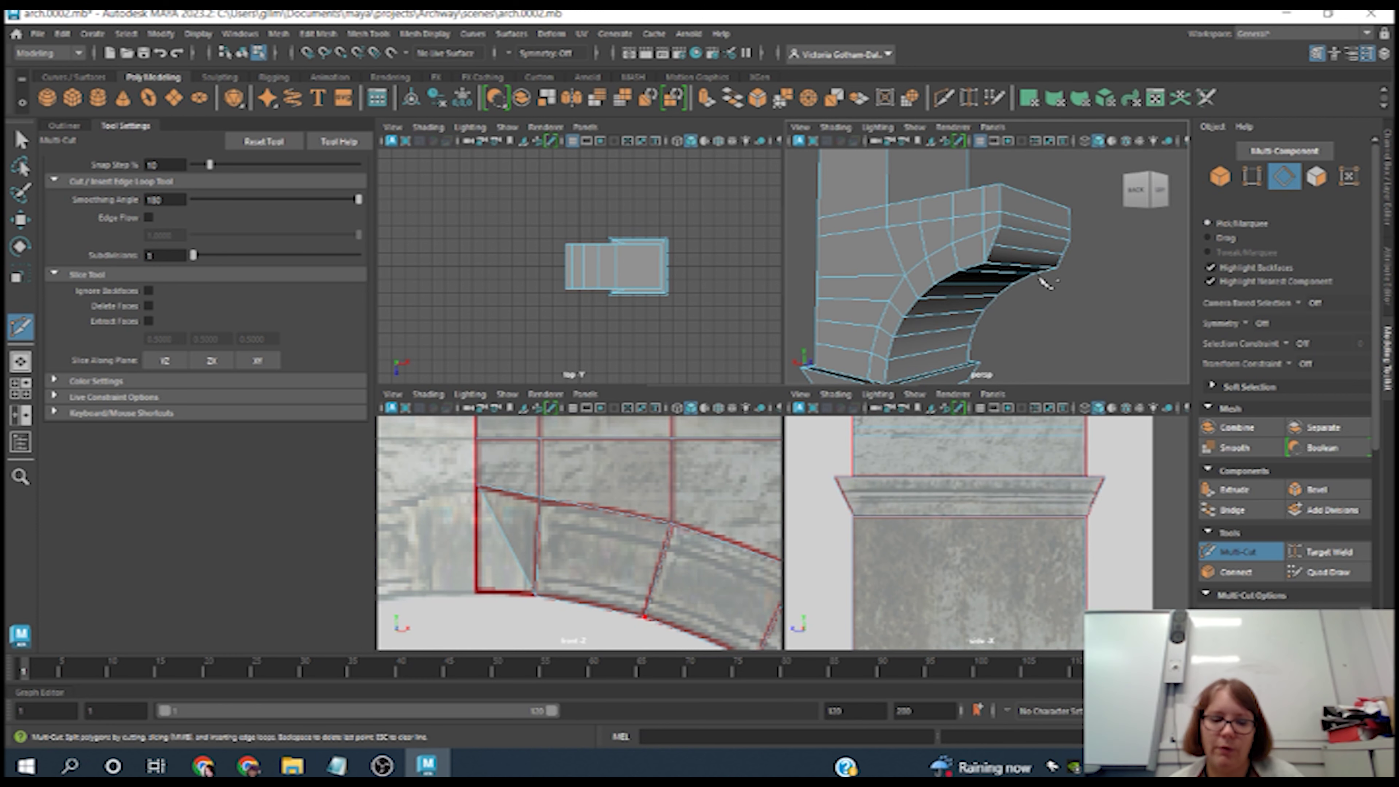
key(w)
click(1035, 255)
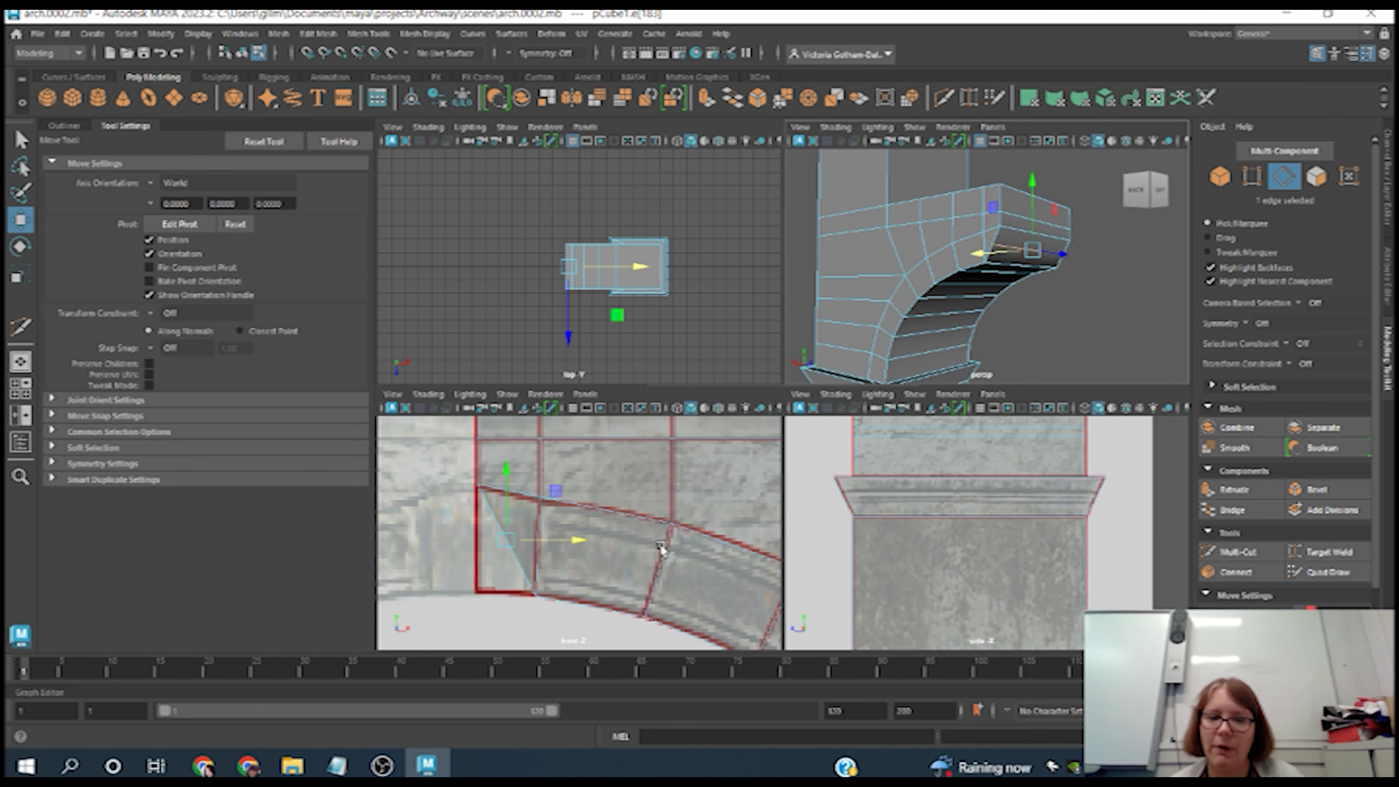
drag(557, 500, 559, 592)
key(v)
drag(471, 603, 288, 609)
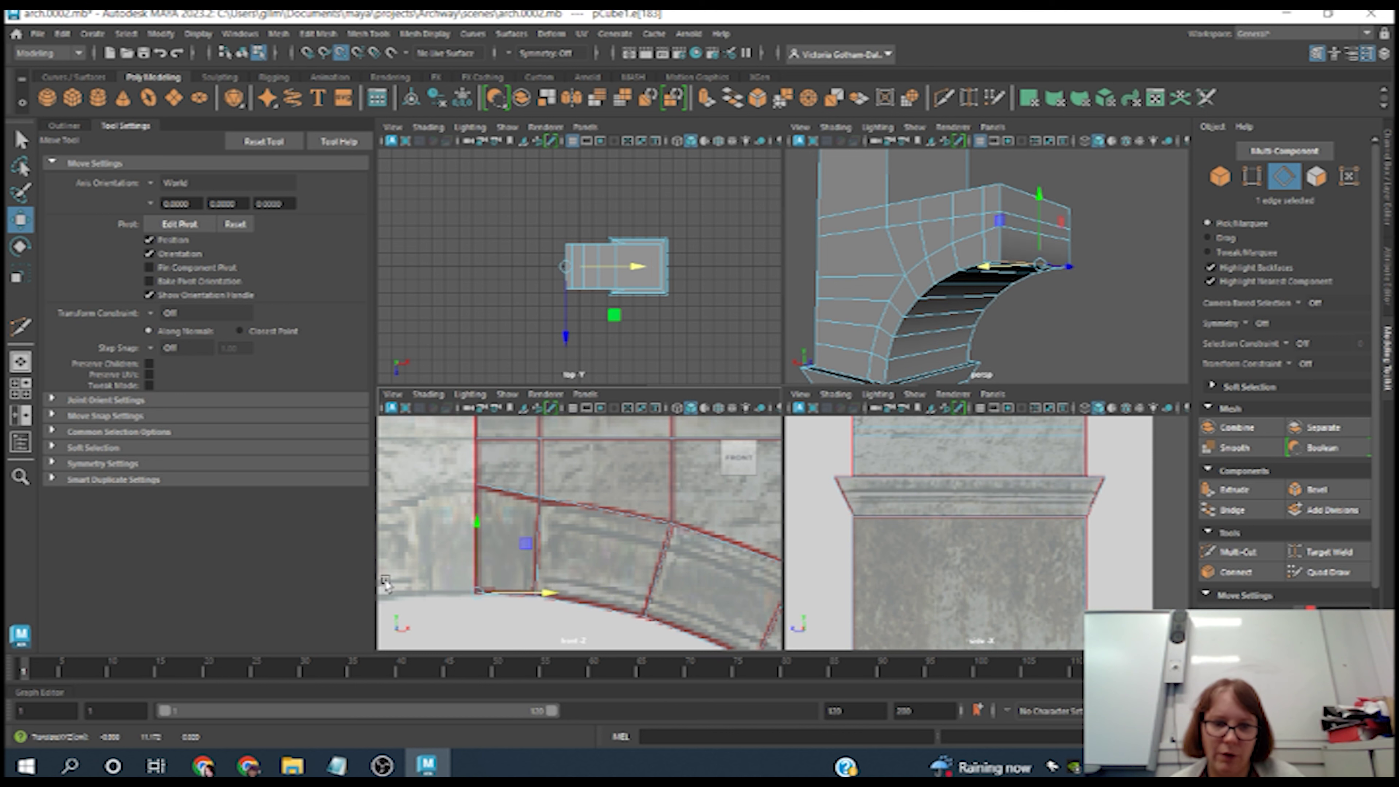
Step: Show the whole half-arch in a maximised perspective view and save the scene as a new incremental version
alt+drag(1108, 325, 876, 333)
scroll(963, 307, down, 1)
alt+right_drag(962, 304, 776, 215)
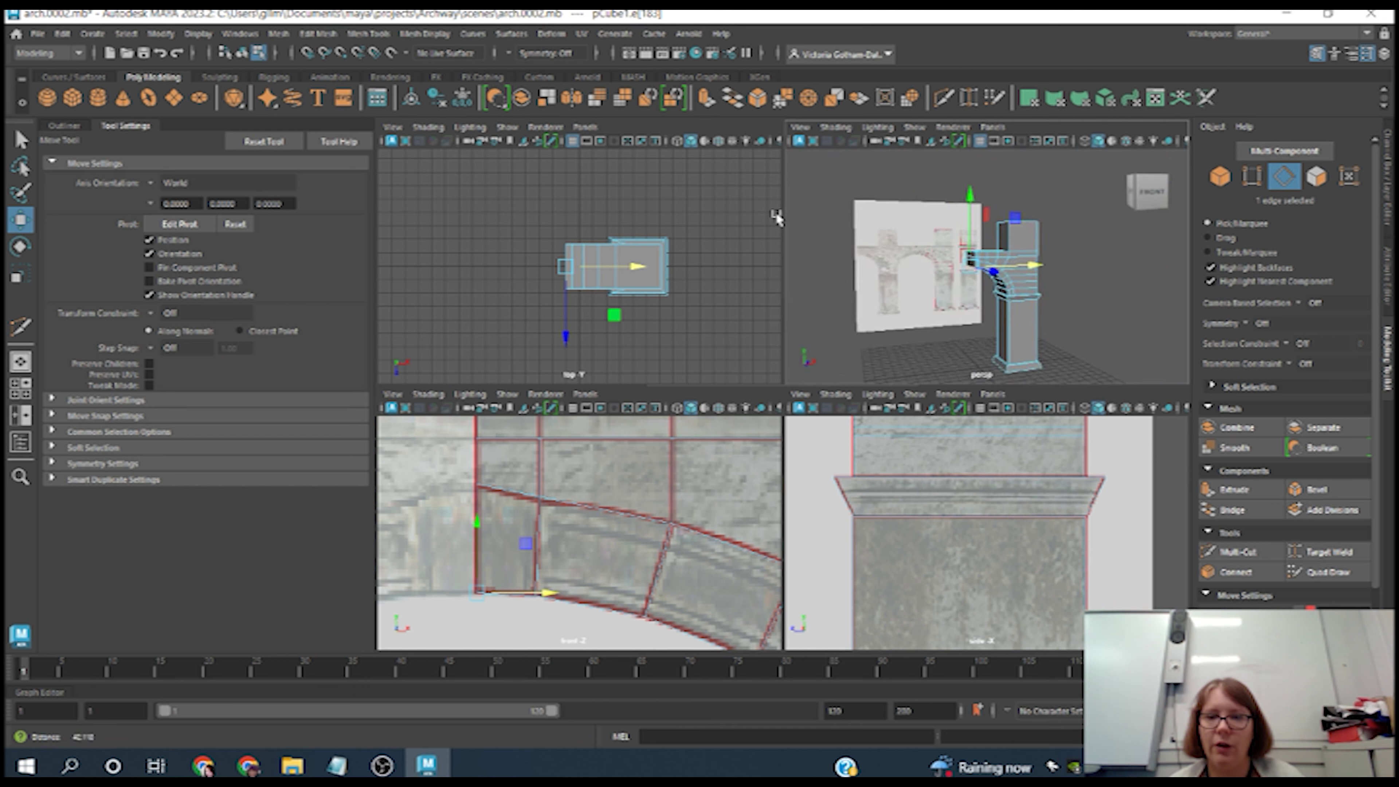
alt+middle_drag(941, 276, 934, 237)
alt+drag(1024, 258, 1013, 272)
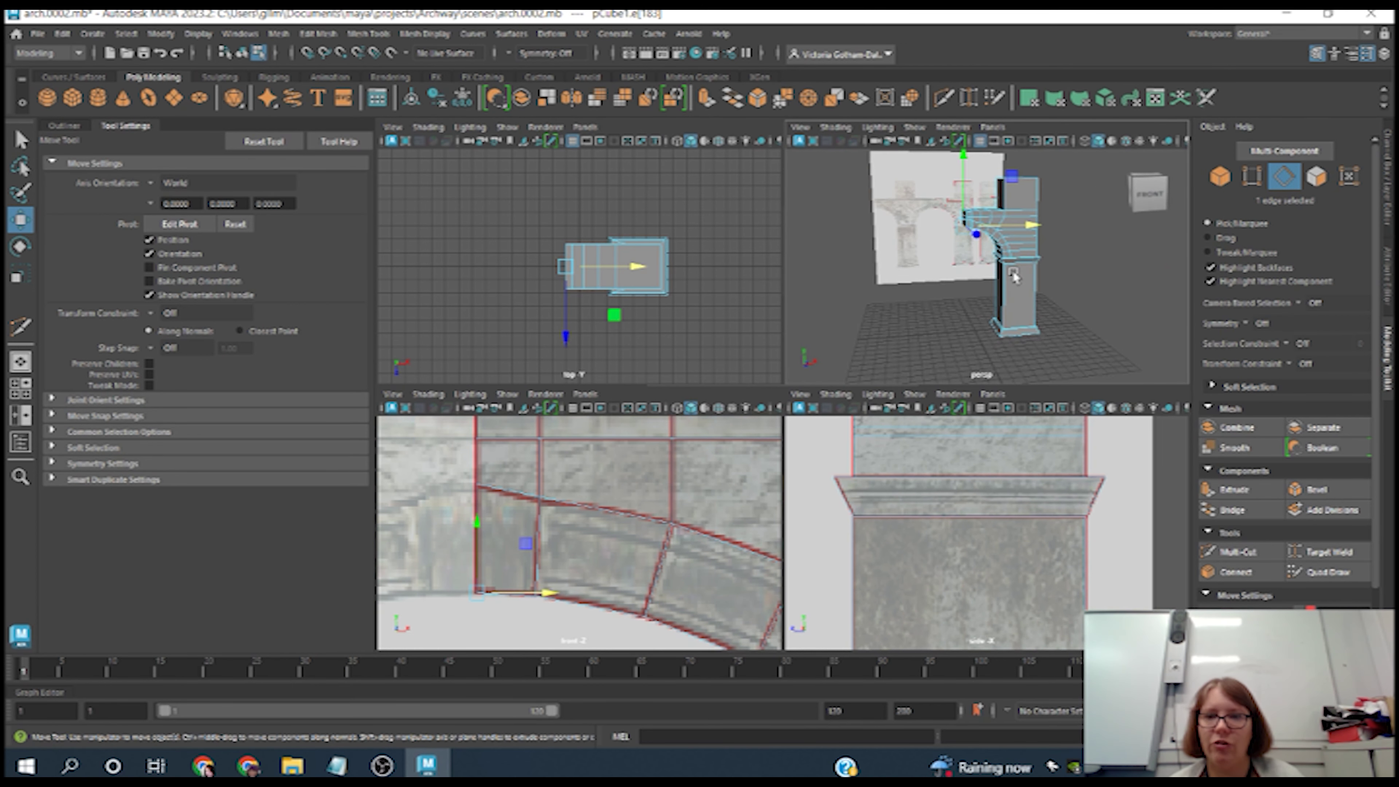
key(space)
mouse_move(905, 375)
alt+mouse_down()
mouse_move(976, 370)
mouse_move(925, 390)
alt+mouse_up()
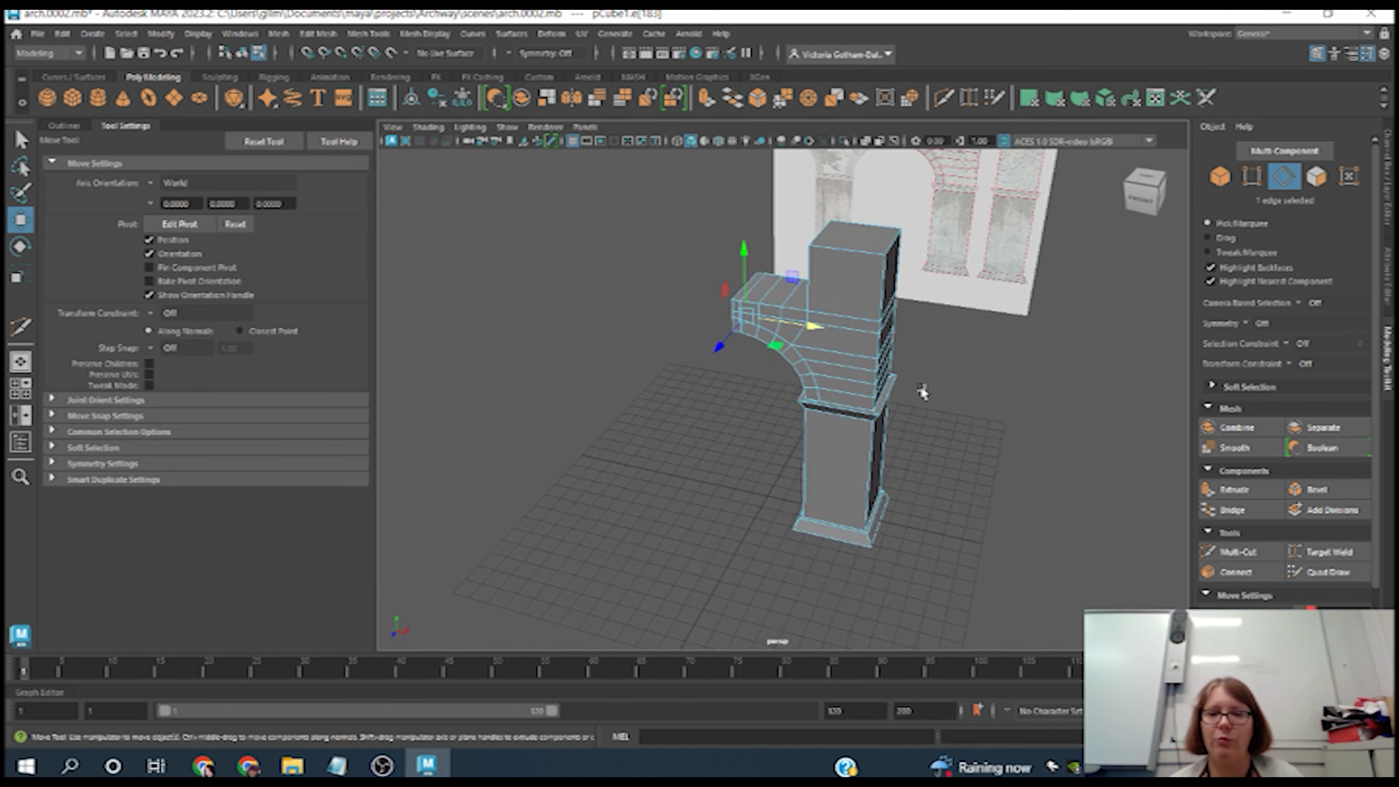
click(38, 34)
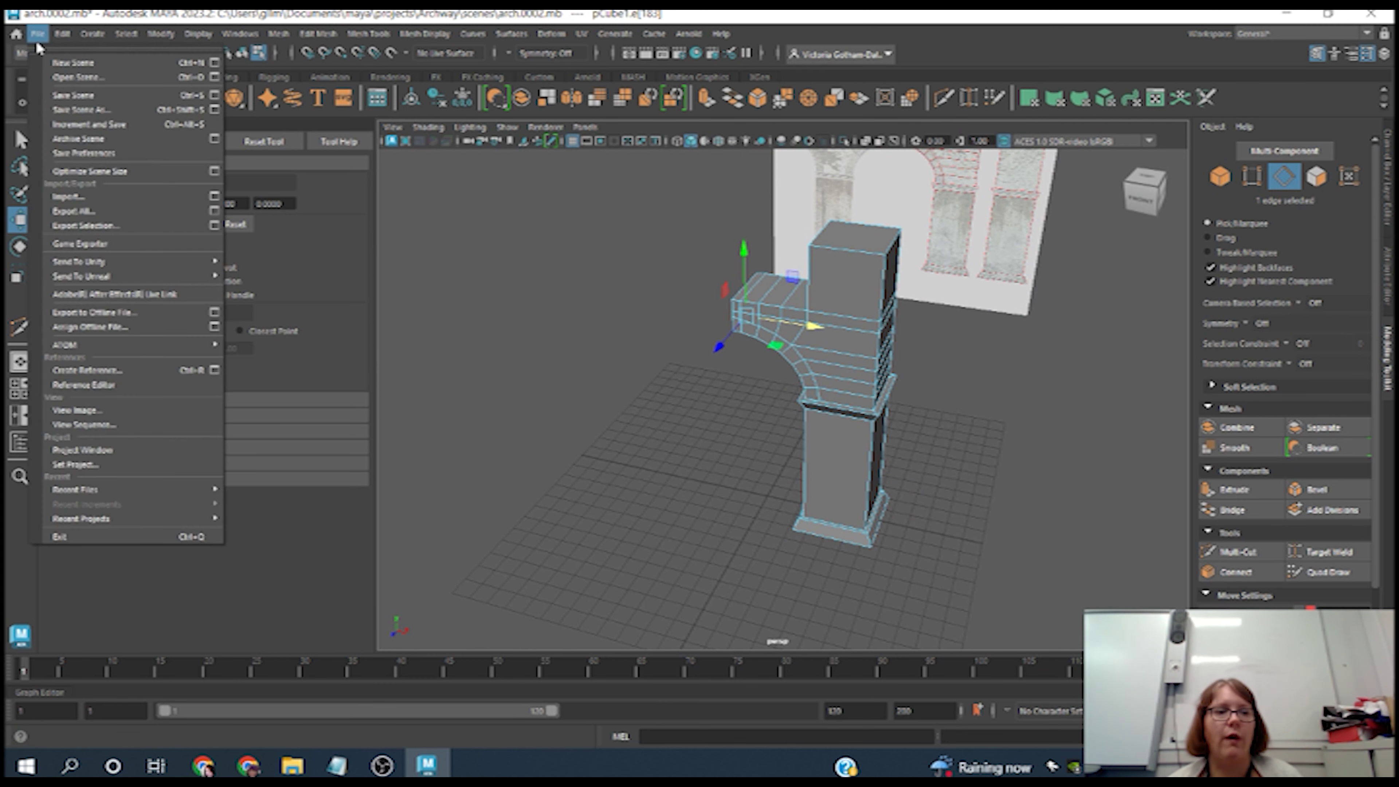
click(92, 126)
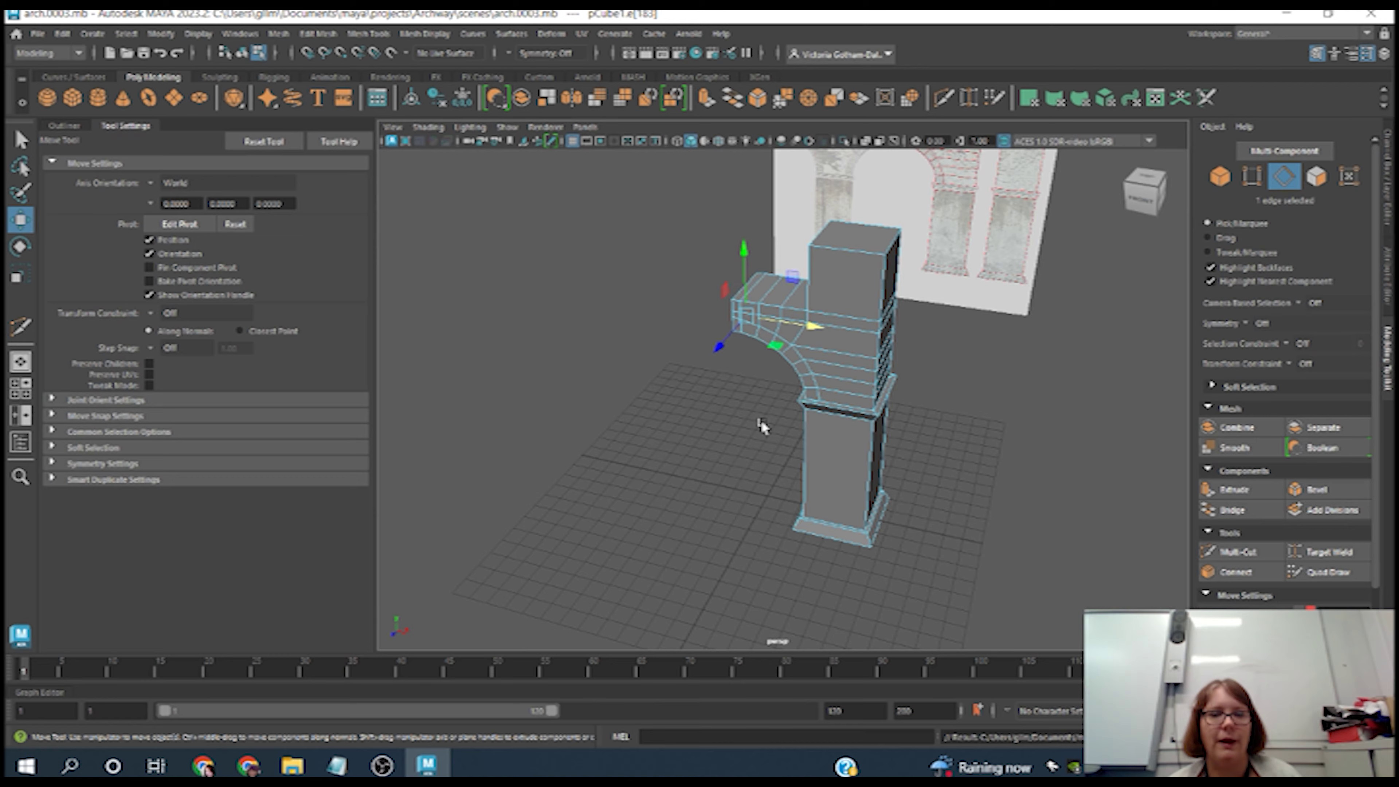